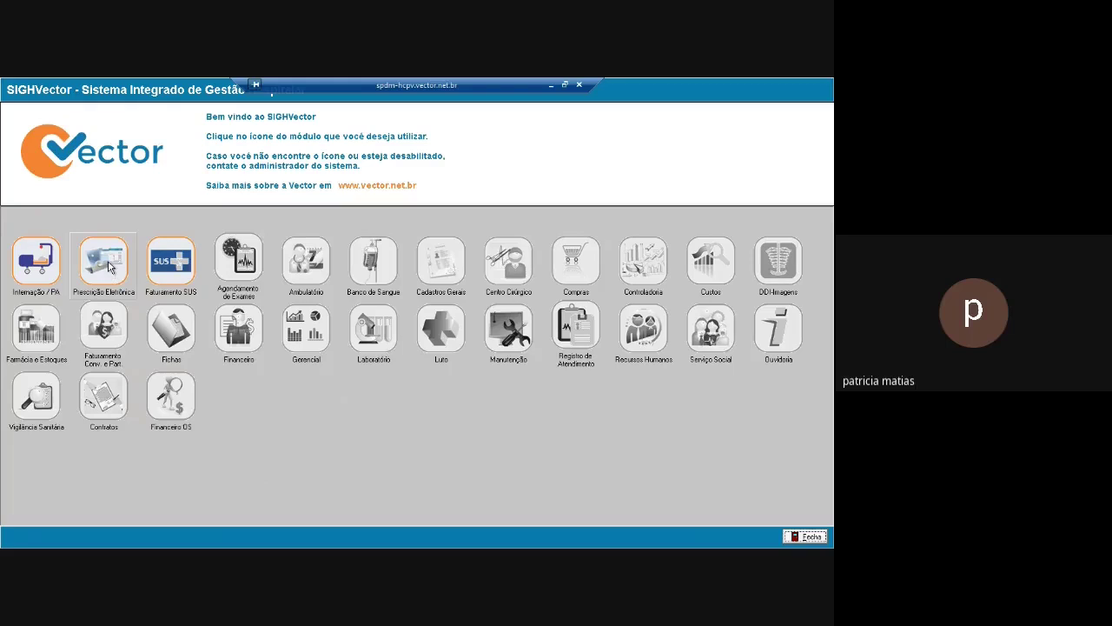
Launch the Prescrição Eletrônica module from the SIGHVector module launcher
click(110, 267)
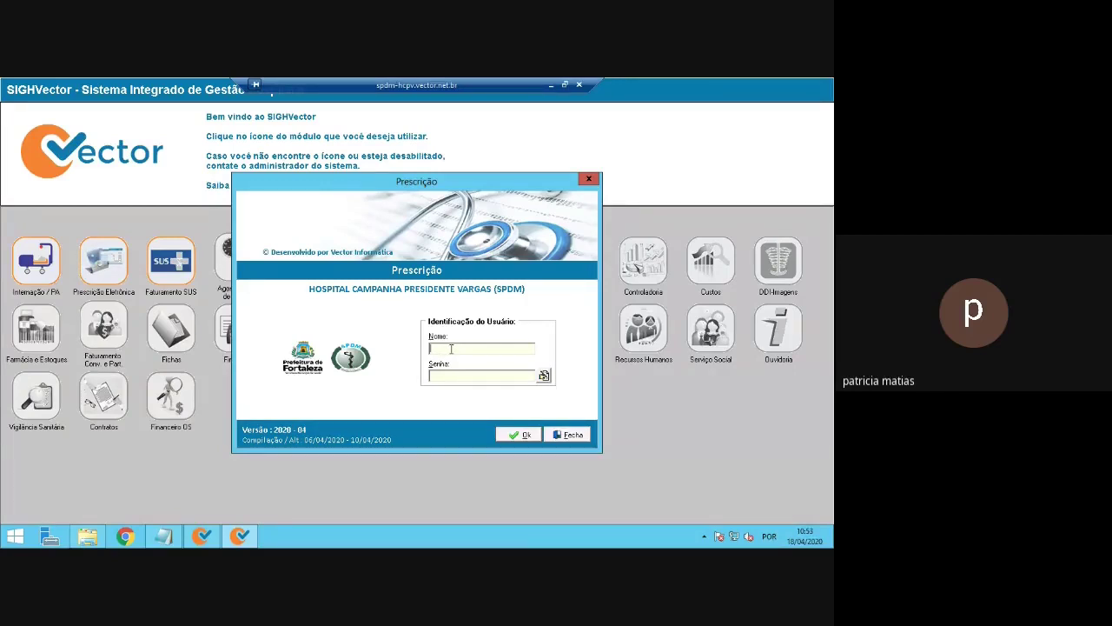
Try logging in with the first user's credentials, then dismiss the expired-password alert and cancel the change form
click(450, 375)
text(*********)
click(524, 437)
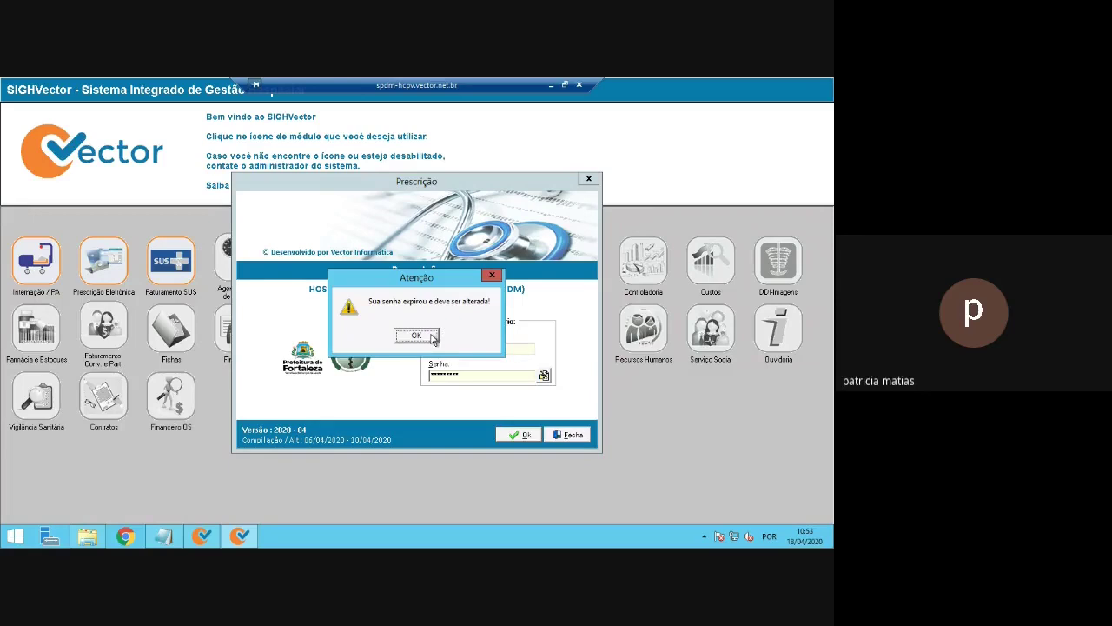
click(416, 336)
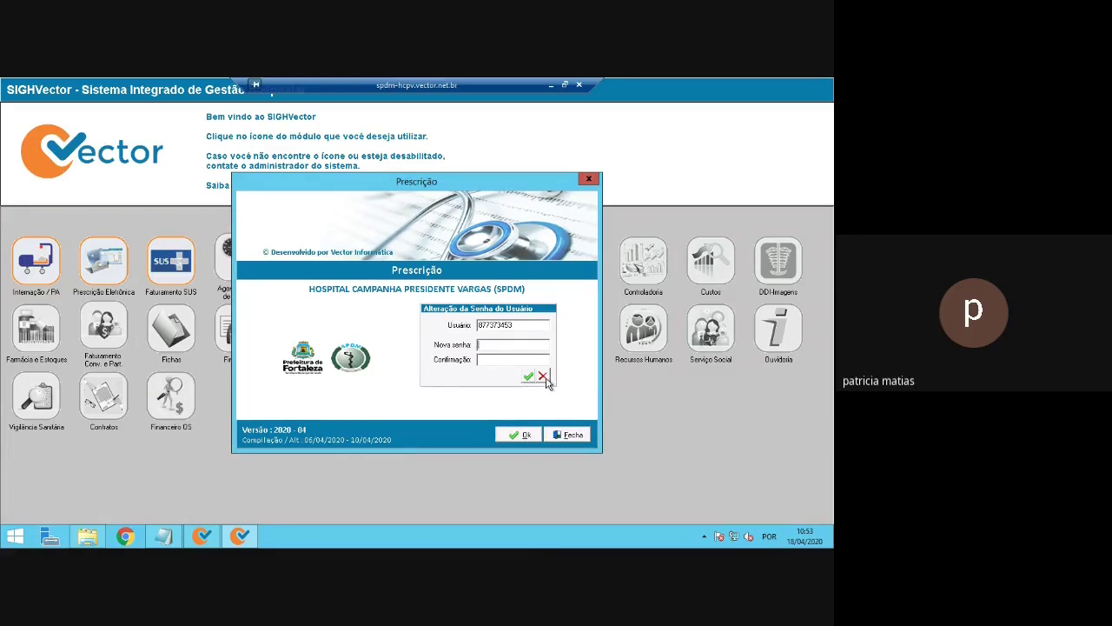
click(542, 377)
Log in with a different user name and password
text(V)
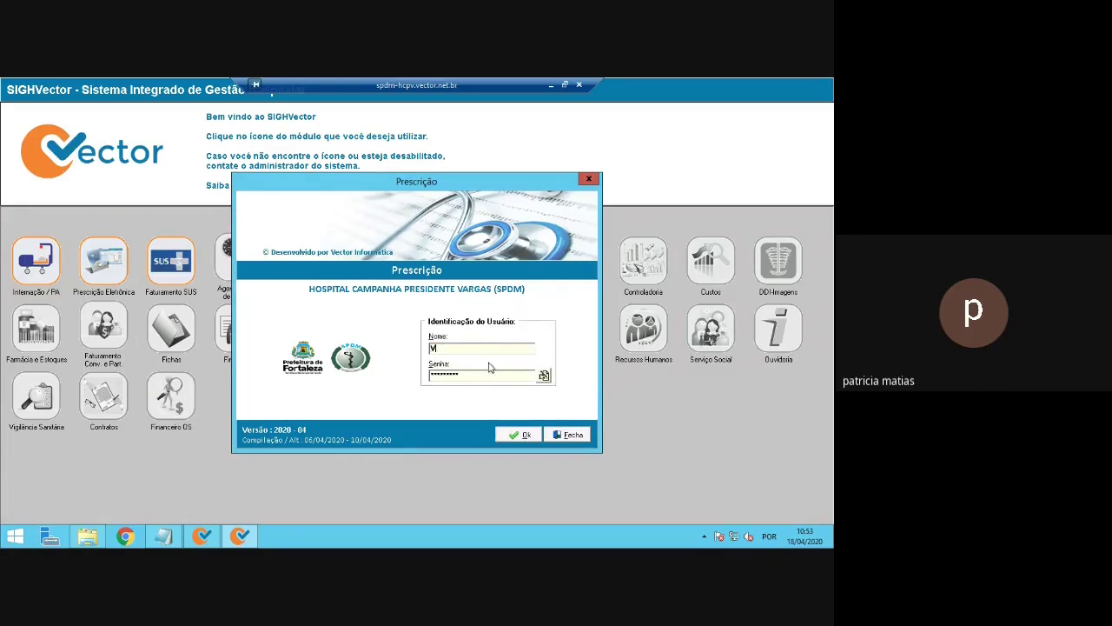
text(ECTOR)
key(Tab)
text(****)
click(524, 437)
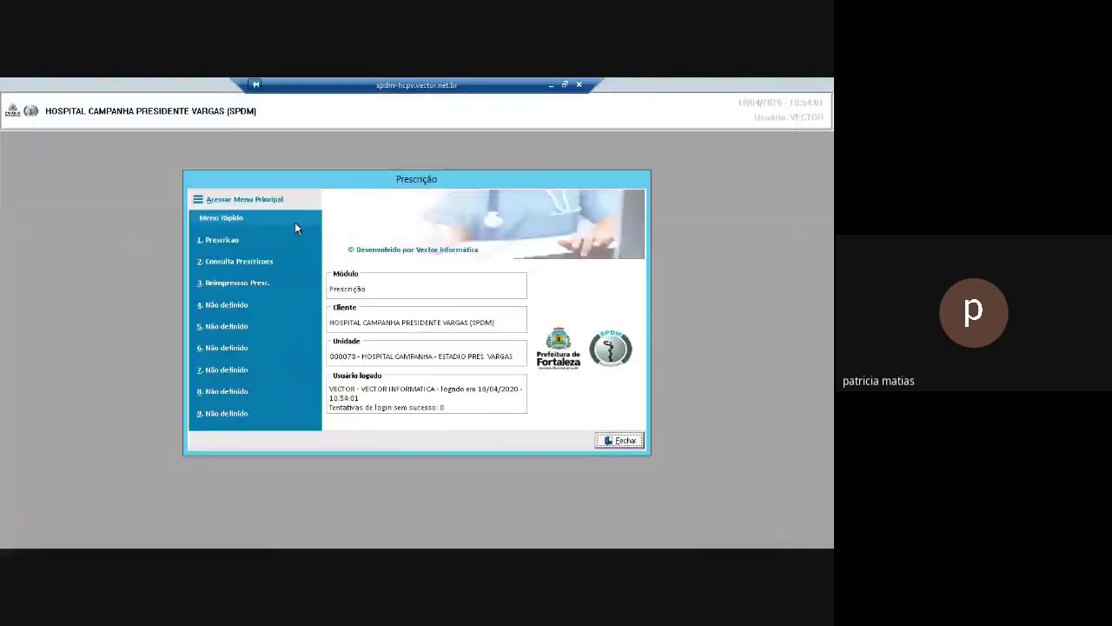
Open Prescrição from the Menu Rápido and show the bed map for sector BLOCO A - ENFERM 01
click(256, 240)
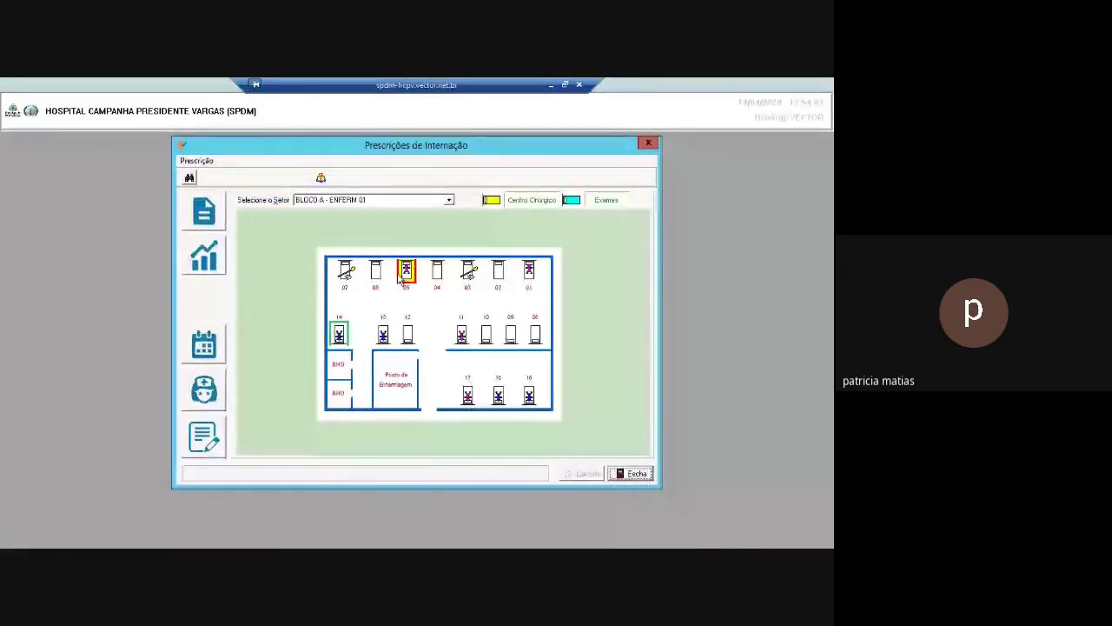
click(449, 201)
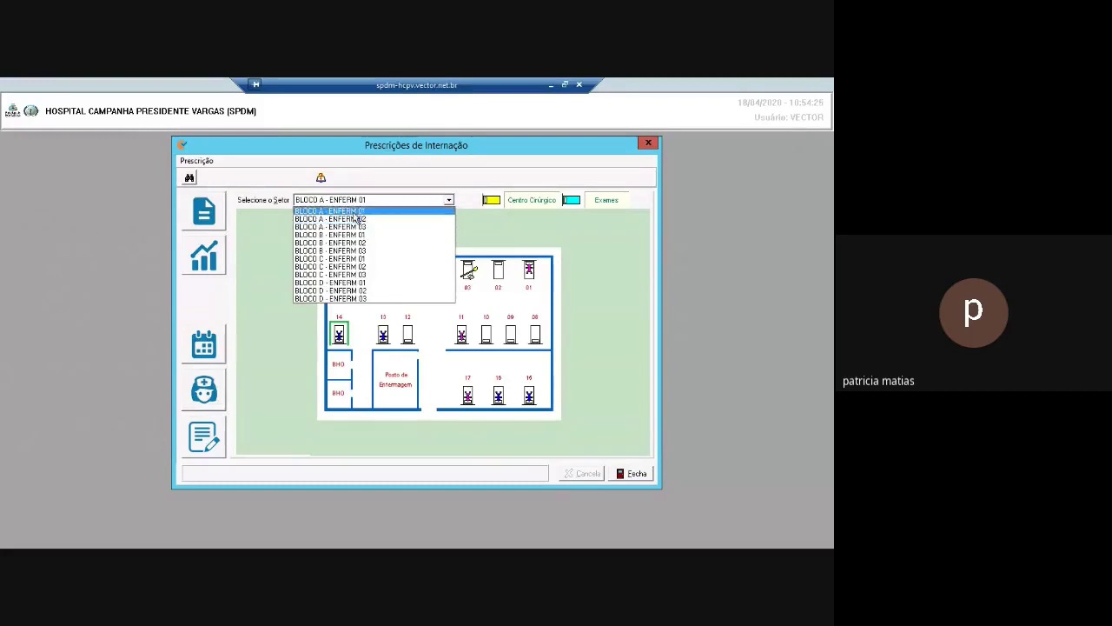
click(355, 214)
click(448, 201)
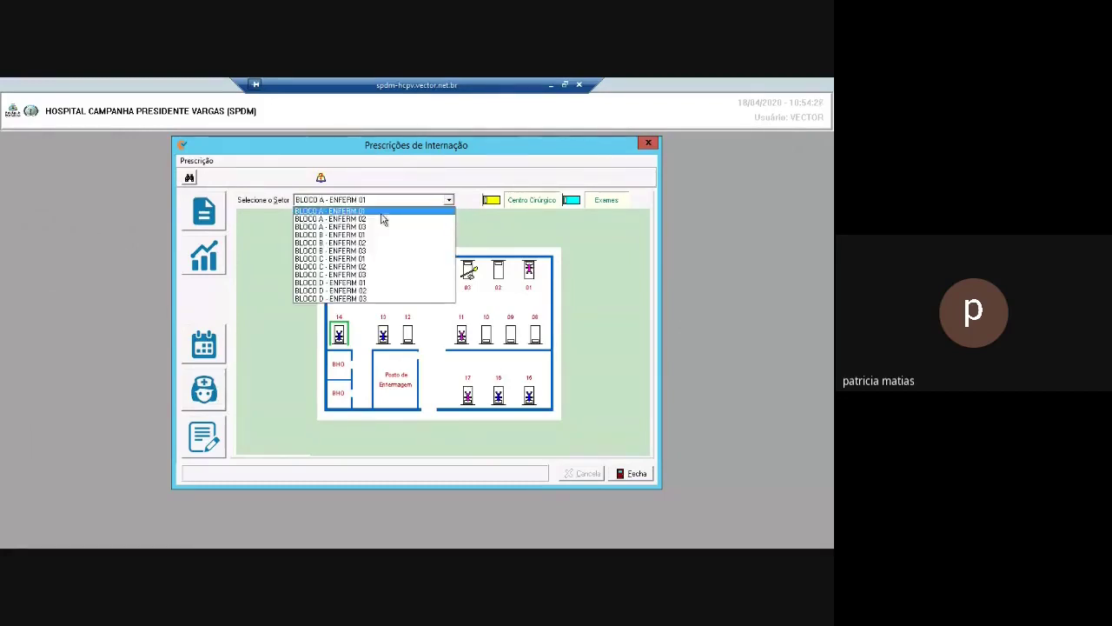
click(383, 219)
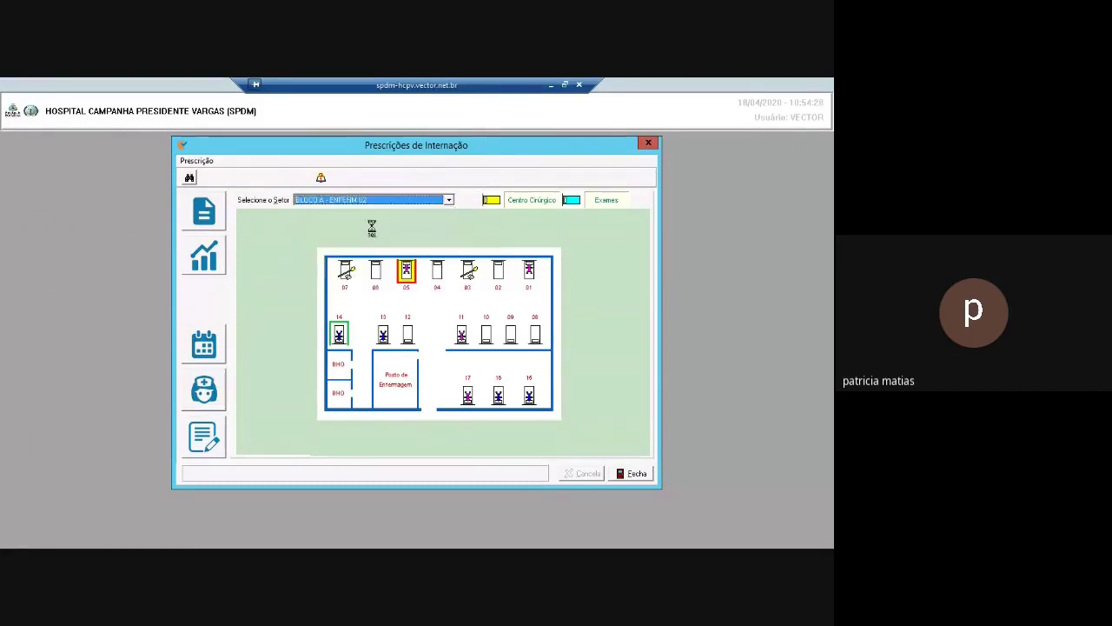
click(448, 201)
click(391, 227)
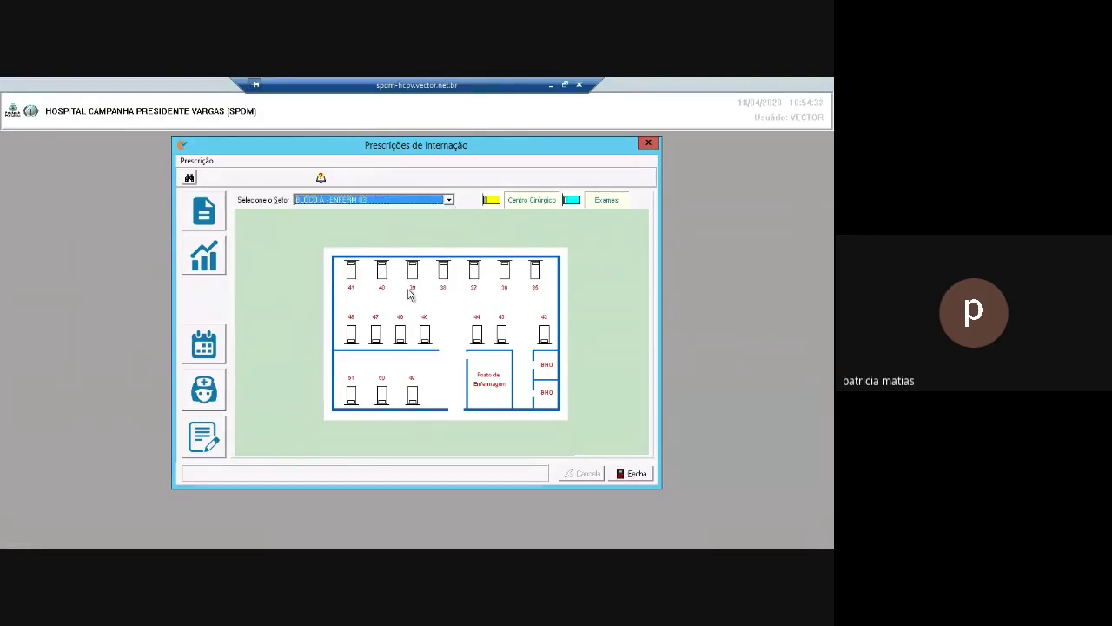
click(448, 201)
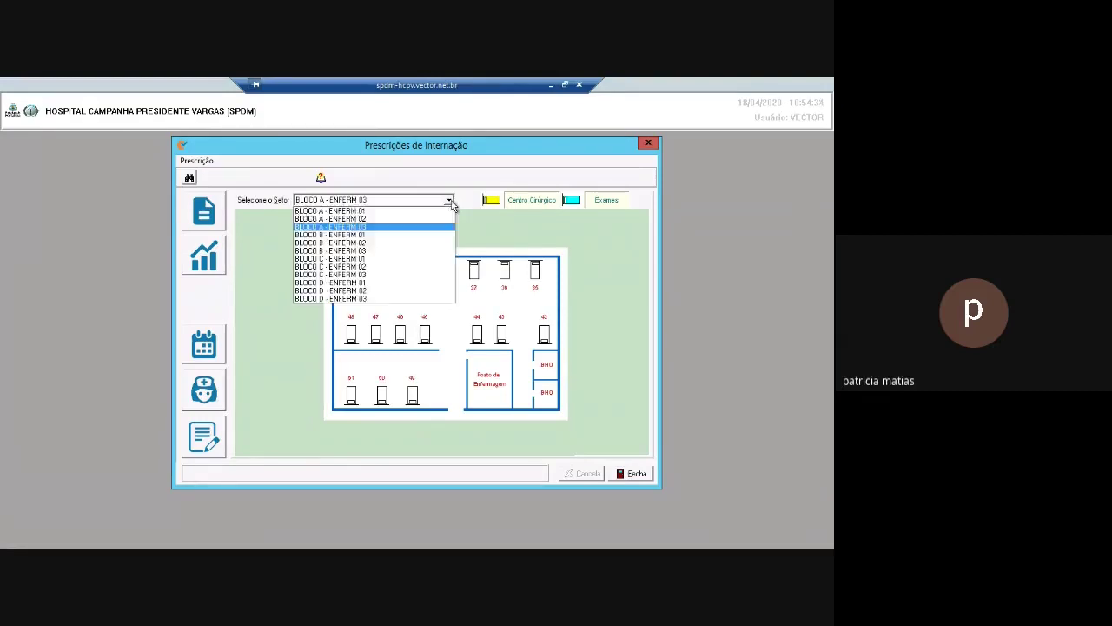
click(385, 211)
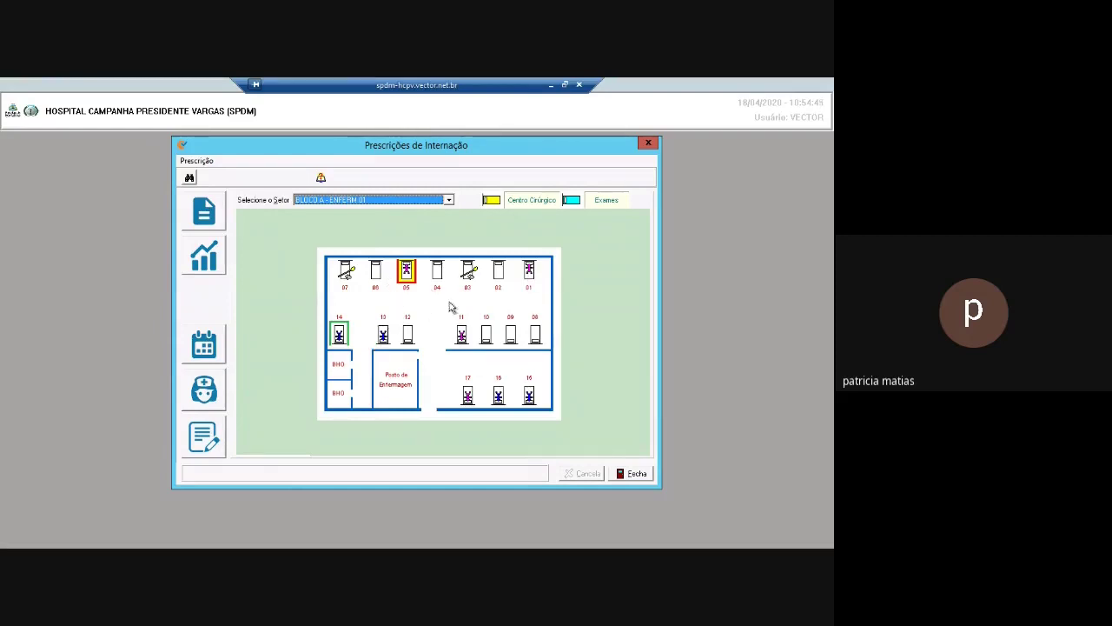
mouse_move(533, 277)
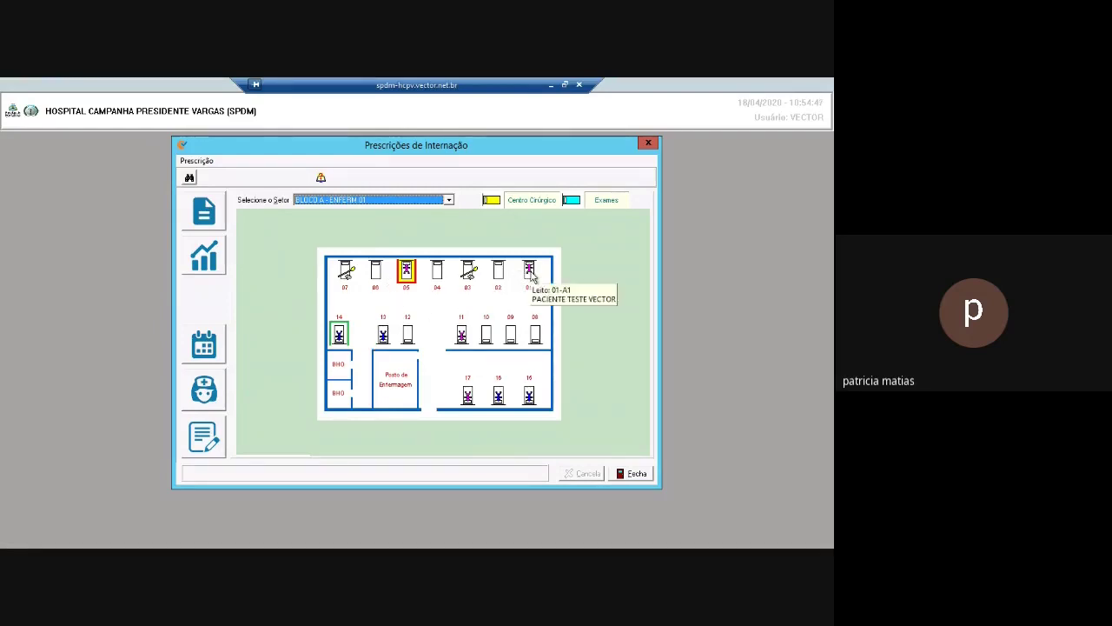
mouse_move(385, 342)
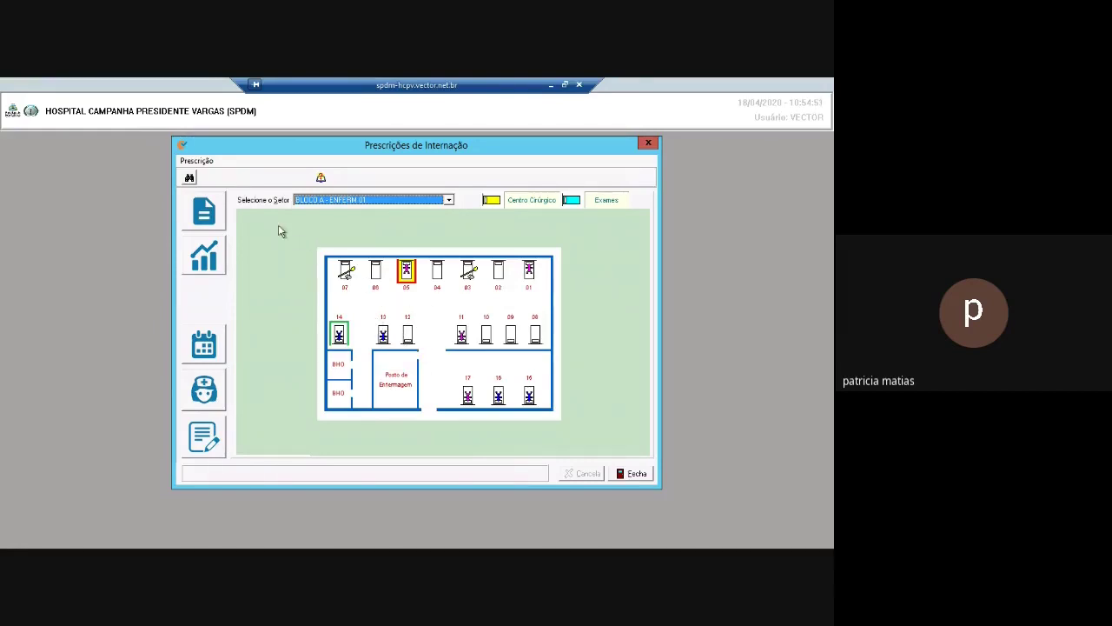
Start a new prescription for the patient in bed 01 and open a new medical evolution
click(216, 217)
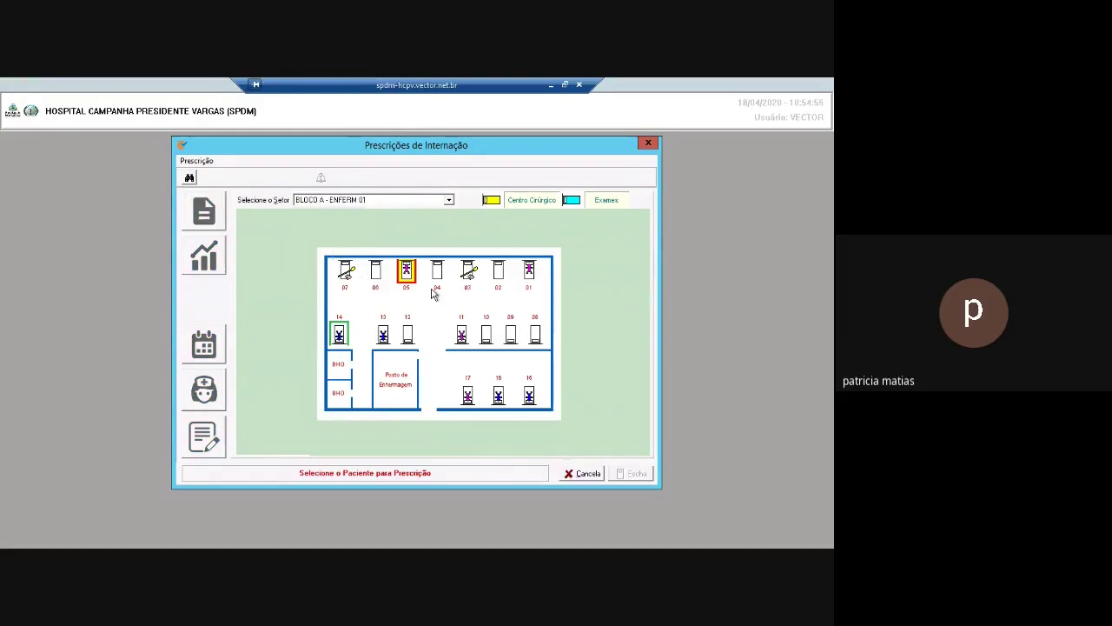
click(531, 279)
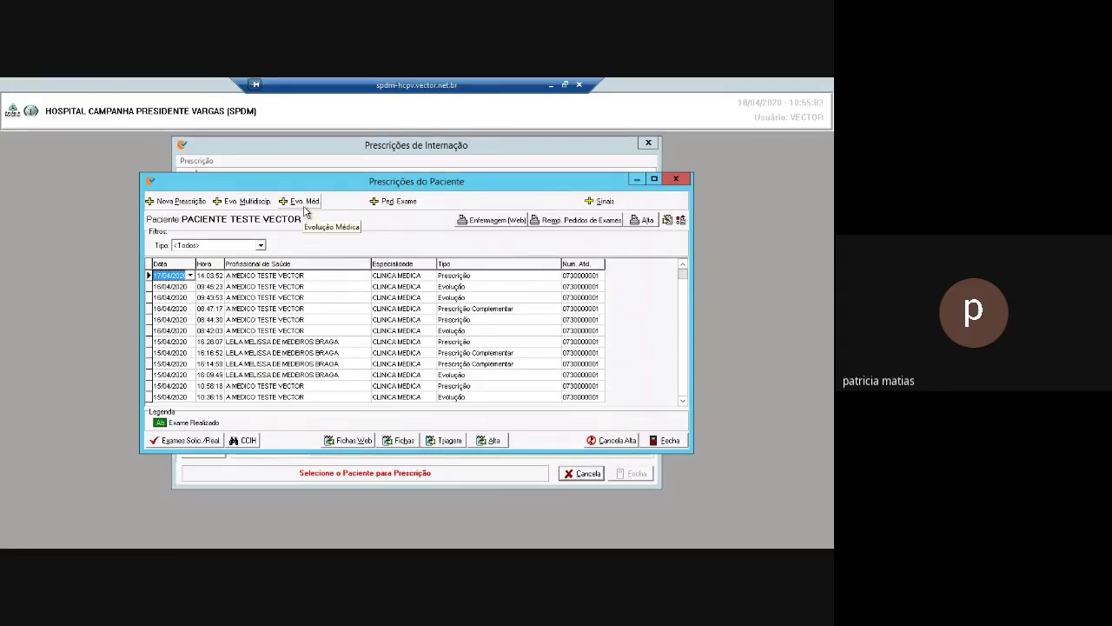
click(309, 205)
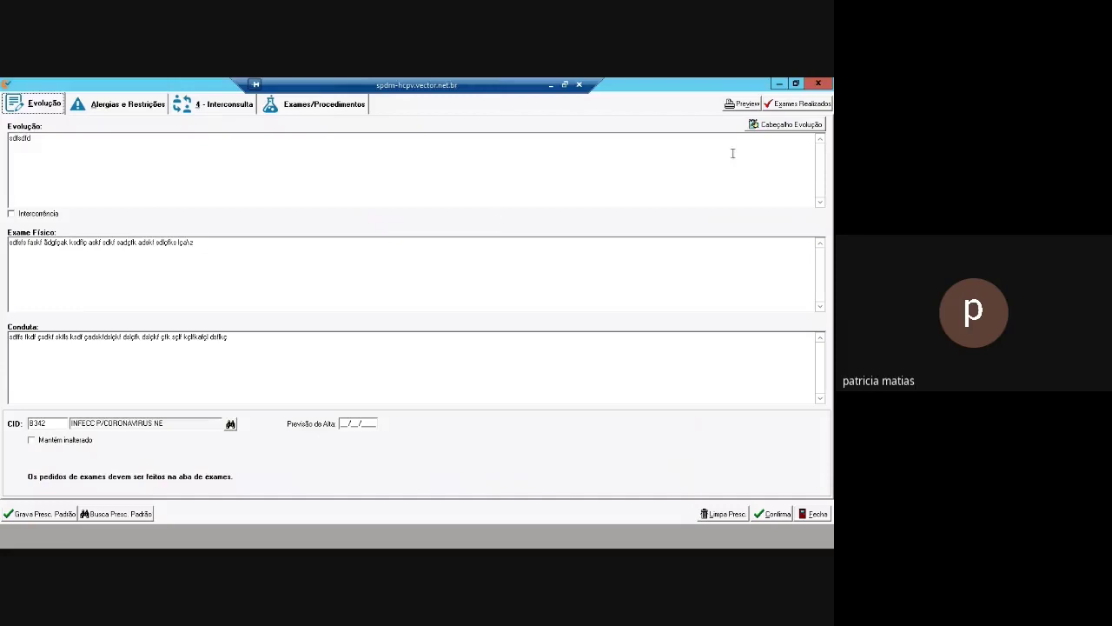
Paste the prepared notes into the evolution header, add 'paciente passando bem' and save
click(791, 125)
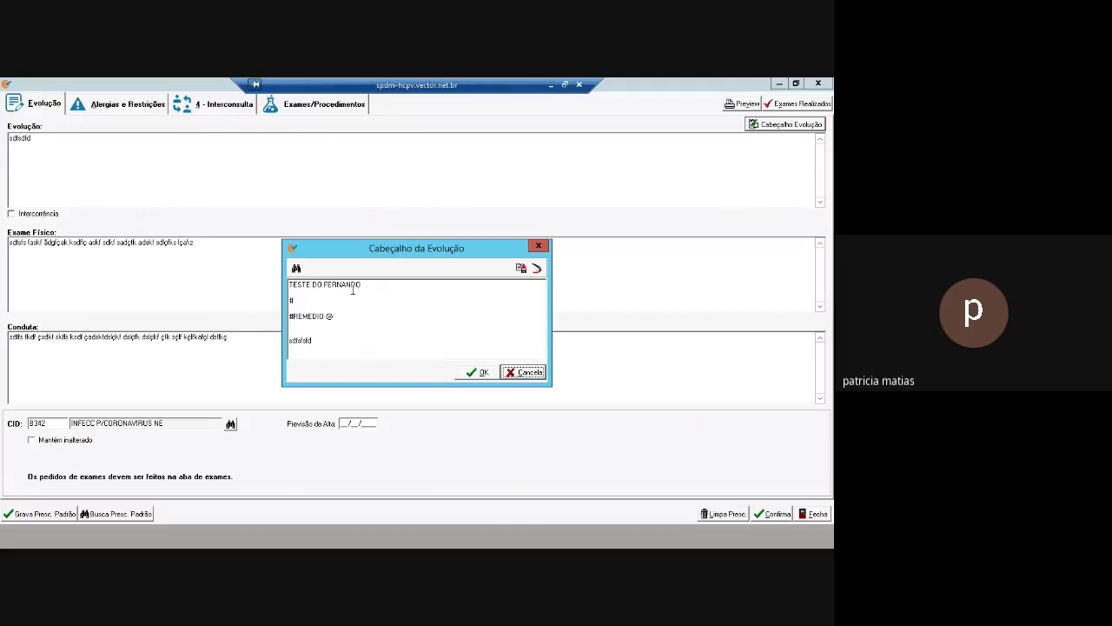
click(413, 336)
text(Evolução 16.04 -Paciente melhorando -Sendo observado   -Novo teste da evolução -Evoluindo o paciente novamente -Paciente tomando a medicação e melhorando a cada dia)
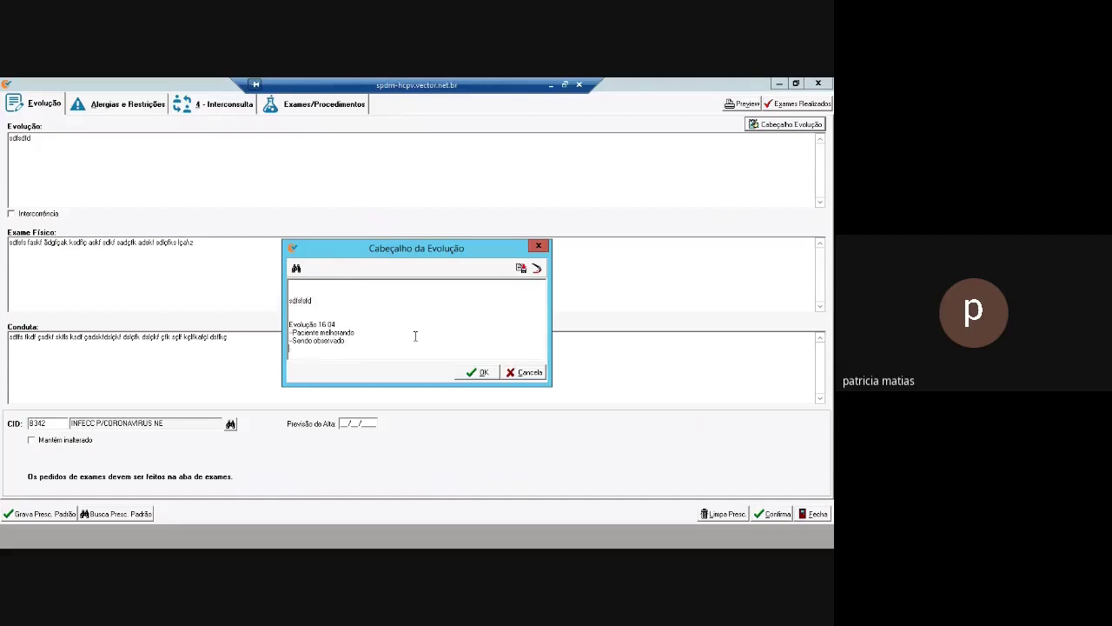
key(Return)
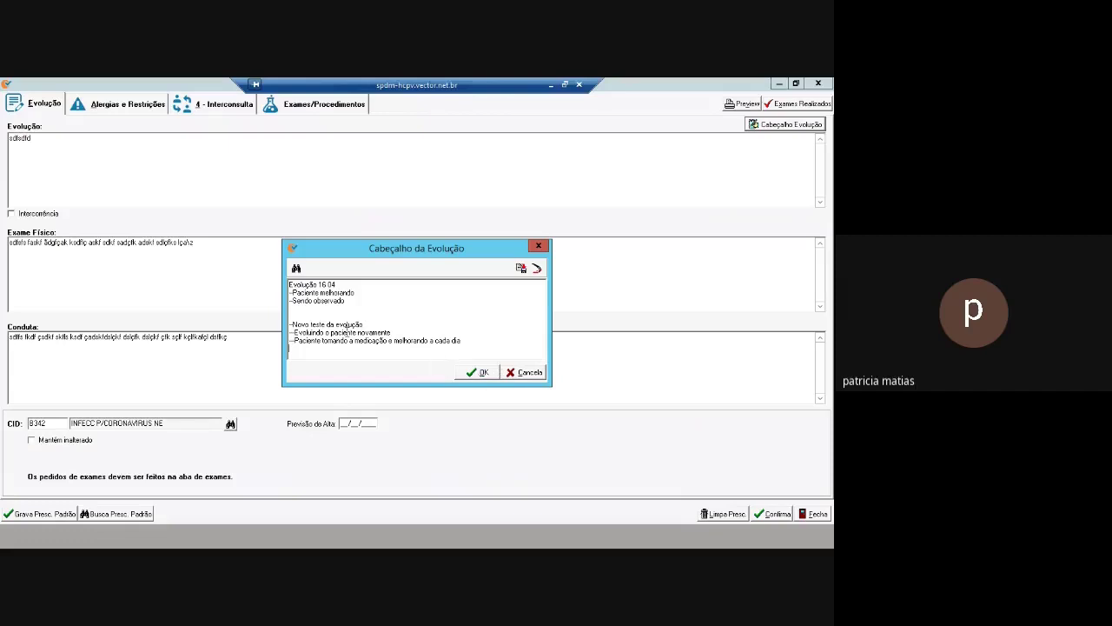
scroll(383, 342, down, 2)
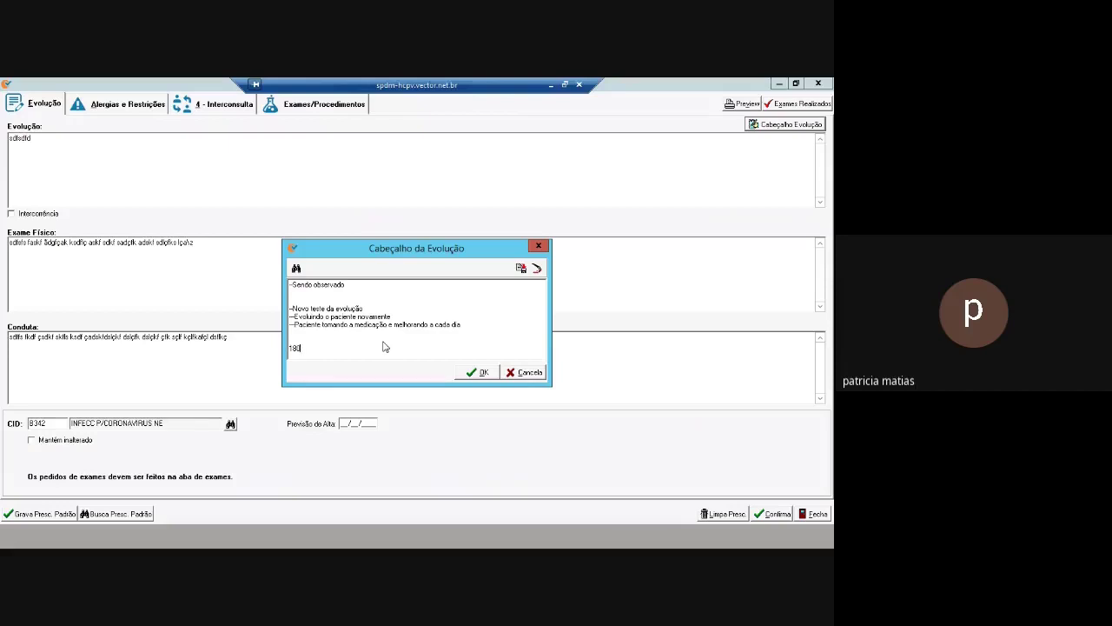
key(Return)
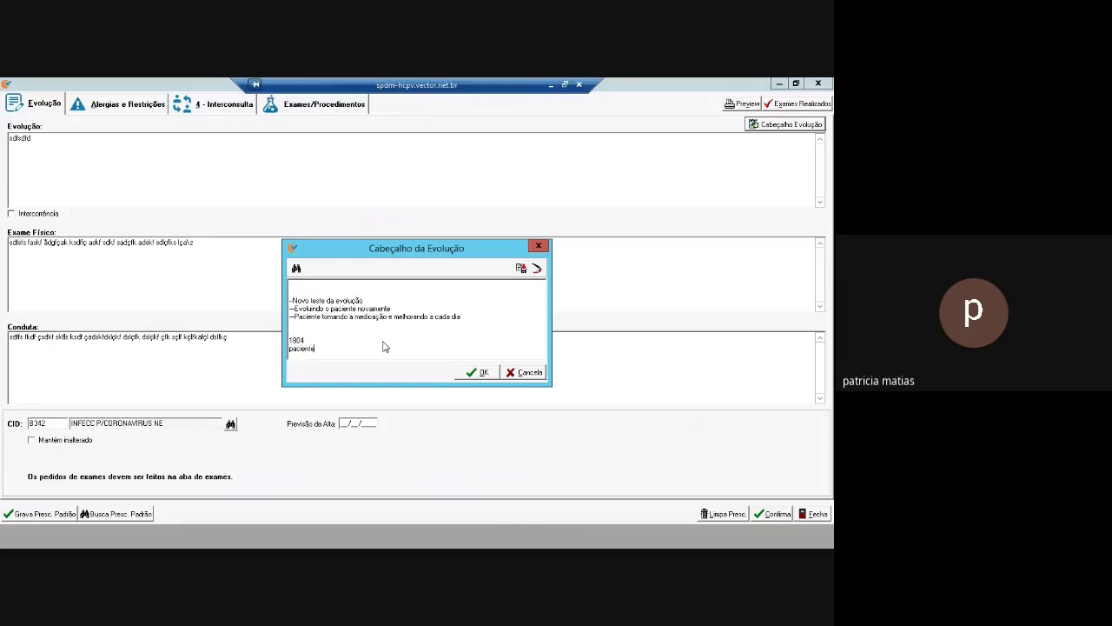
text(paciente passando bem)
click(483, 372)
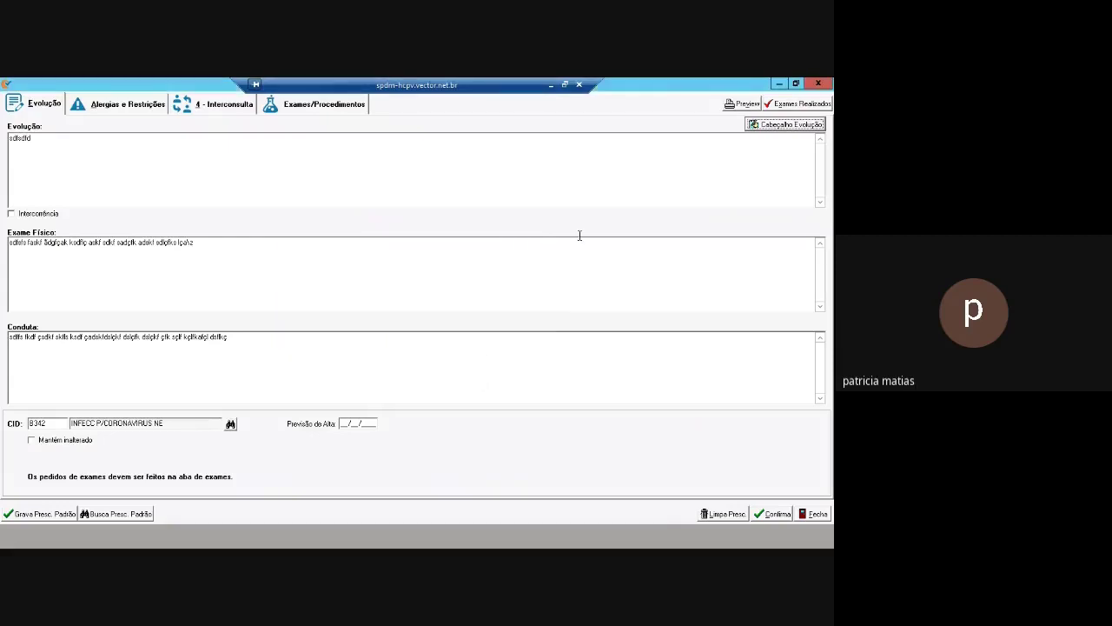
Reopen the evolution header, check the notes end with '1804 paciente passando bem', and confirm
click(787, 124)
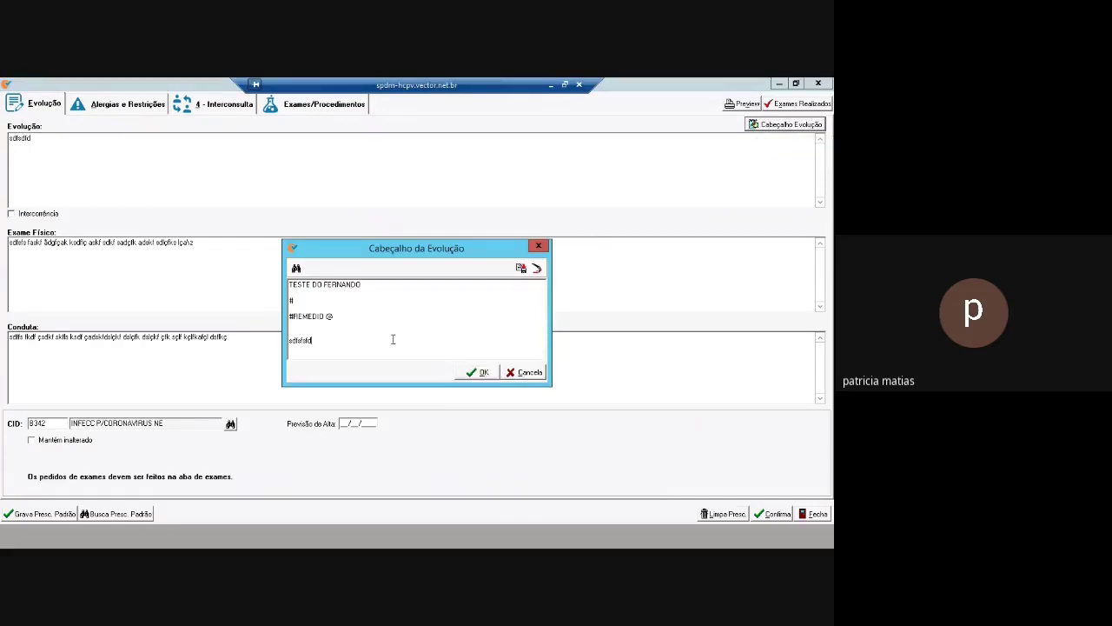
key(Down)
key(Down)
key(Down)
key(Down)
key(Down)
key(Down)
key(Down)
key(Down)
key(Down)
key(Down)
key(Down)
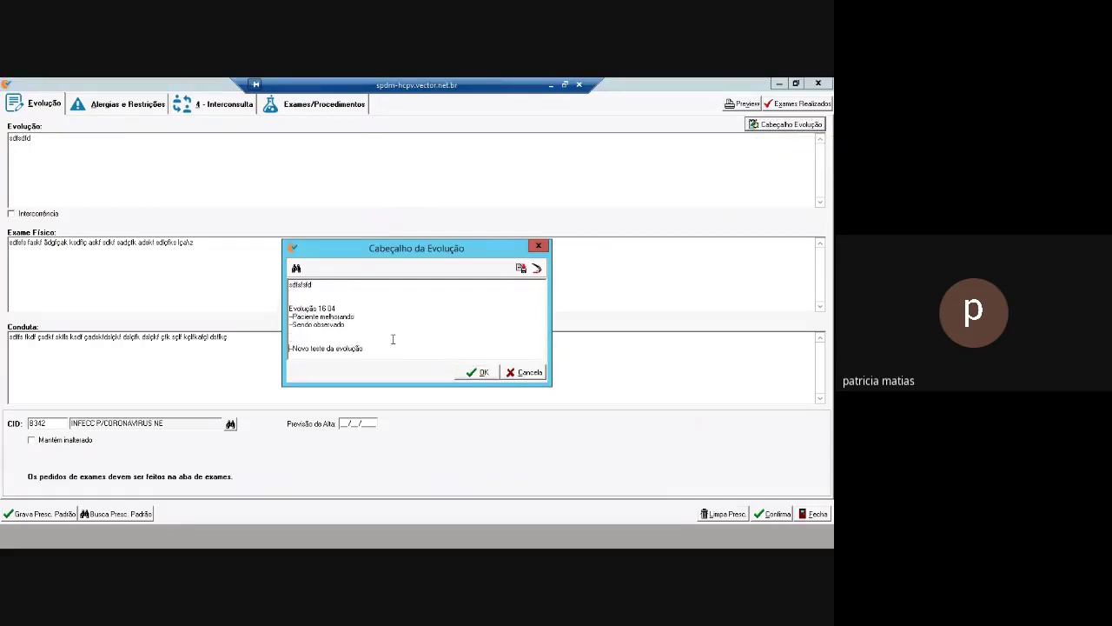
key(Down)
key(Down)
key(Down)
key(Down)
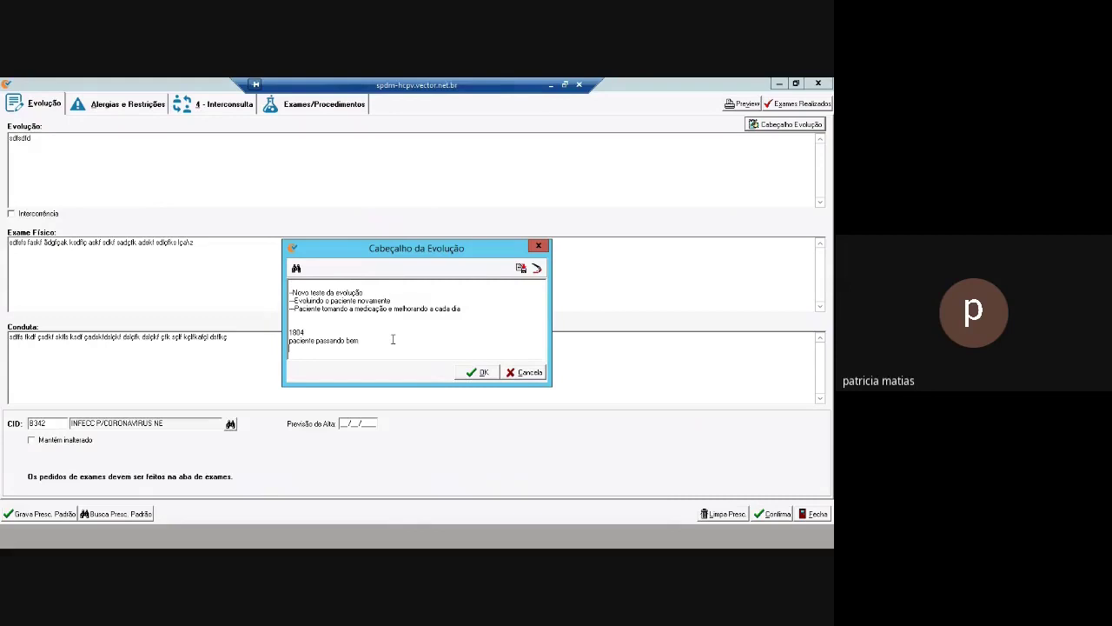
click(480, 374)
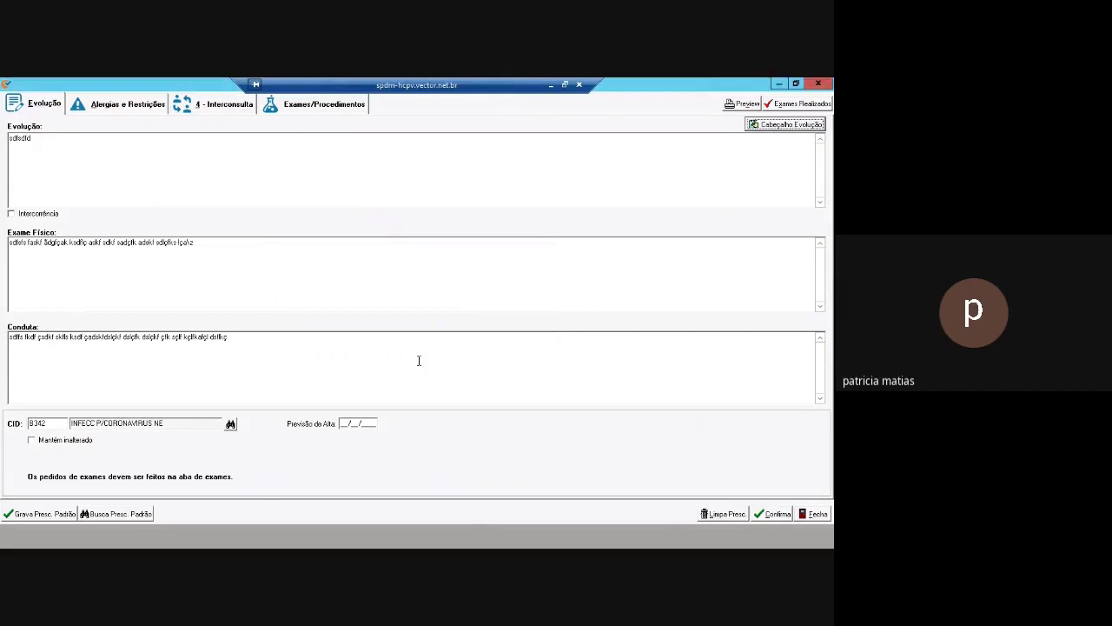
Enter the new allergy note 'paciente alergico a dipirona' under Alergias e Restrições
click(128, 105)
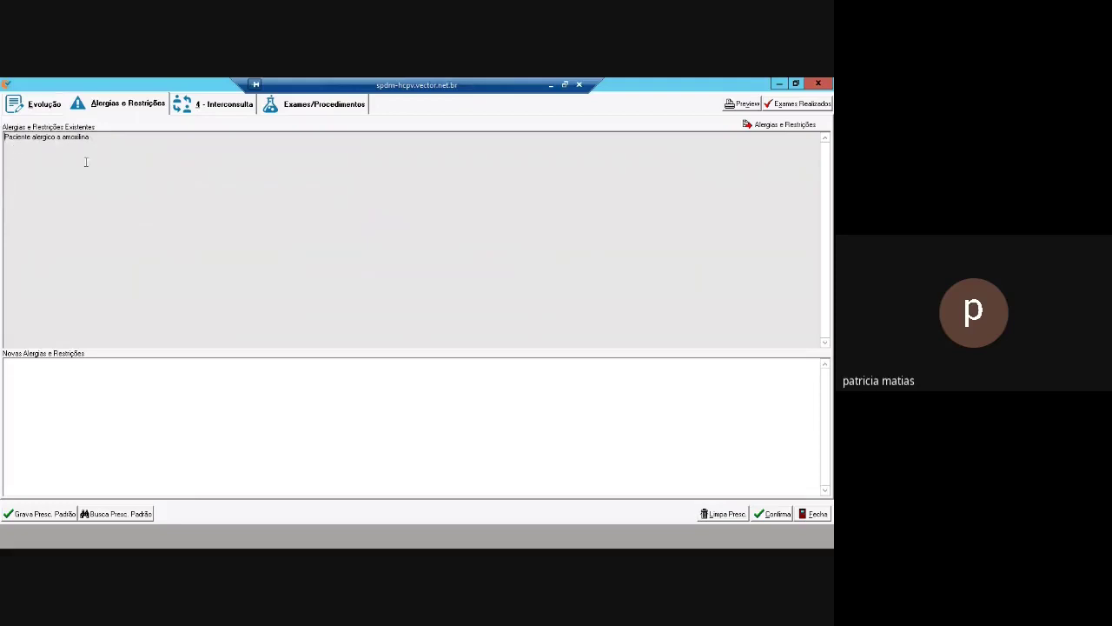
click(46, 377)
text(paciente alergico a dipirona)
Save the patient's allergy data, confirming the save and its success message
click(783, 127)
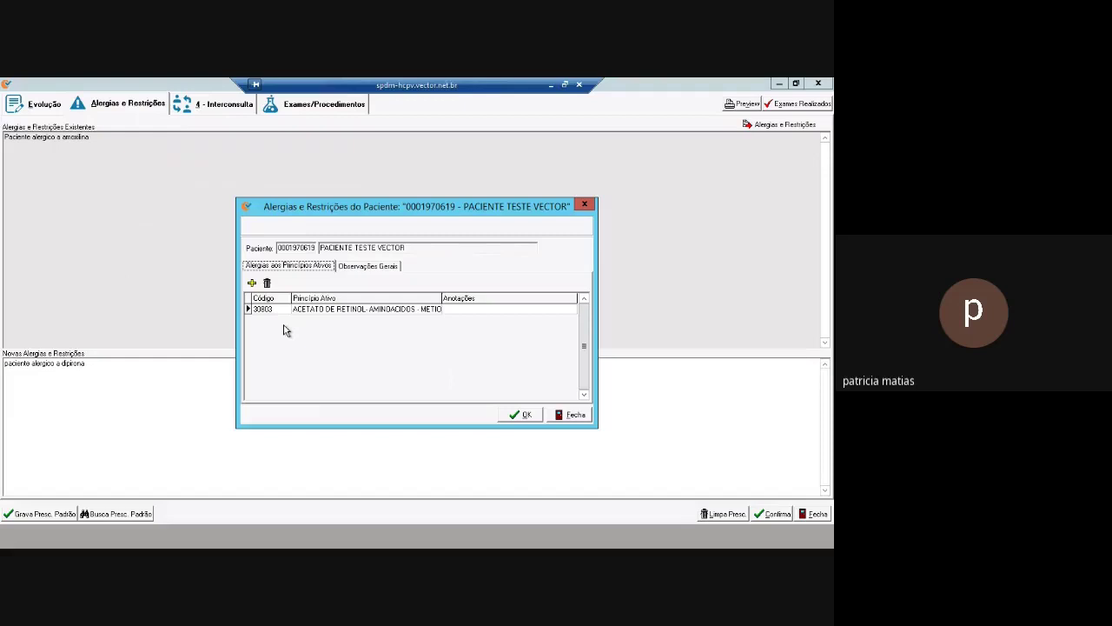
click(536, 416)
click(402, 343)
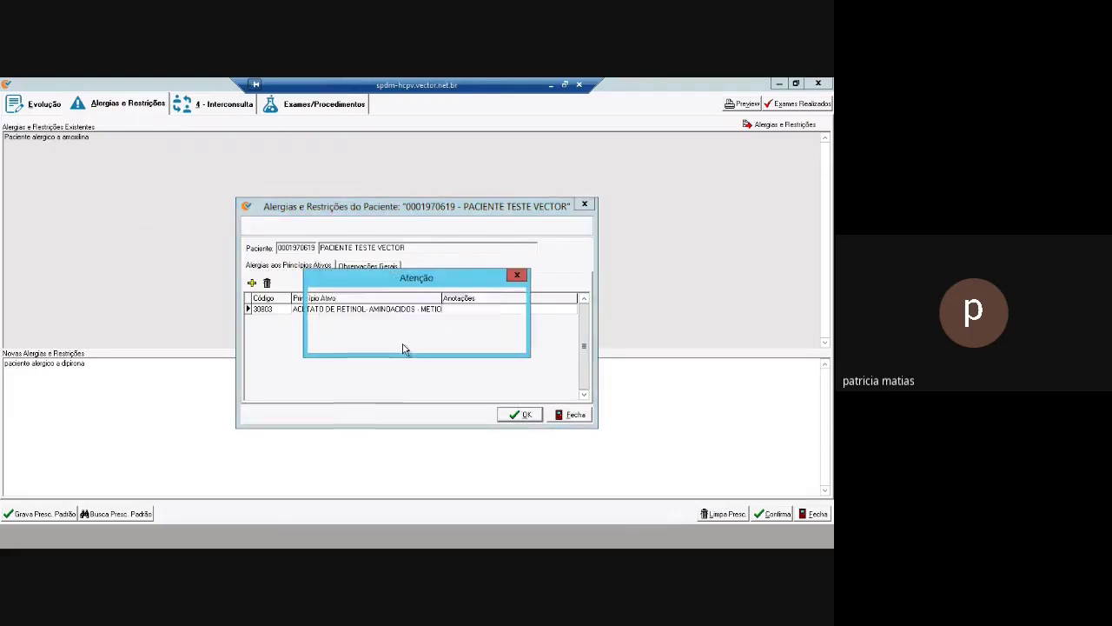
click(414, 341)
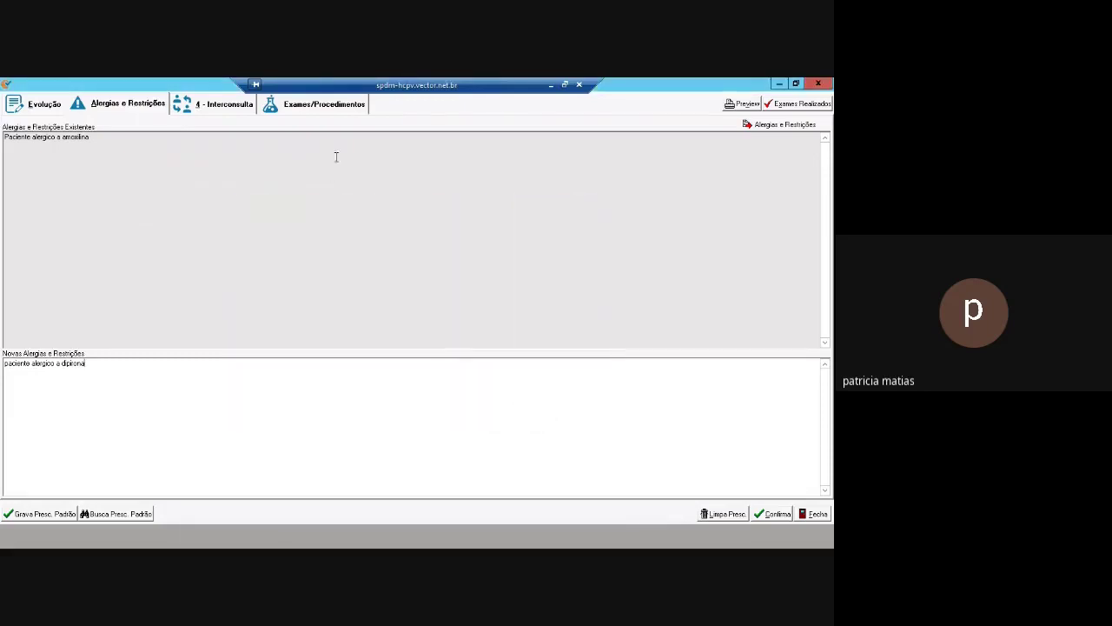
click(334, 106)
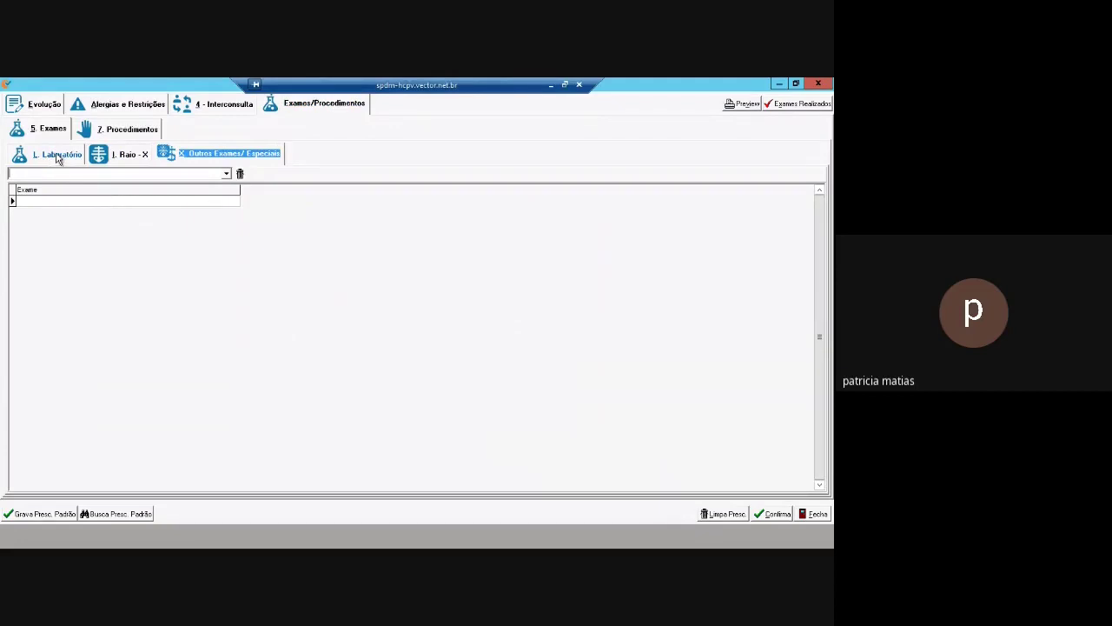
Add laboratory exams COVID - IGG and COVID - IGM to the exam list
click(58, 159)
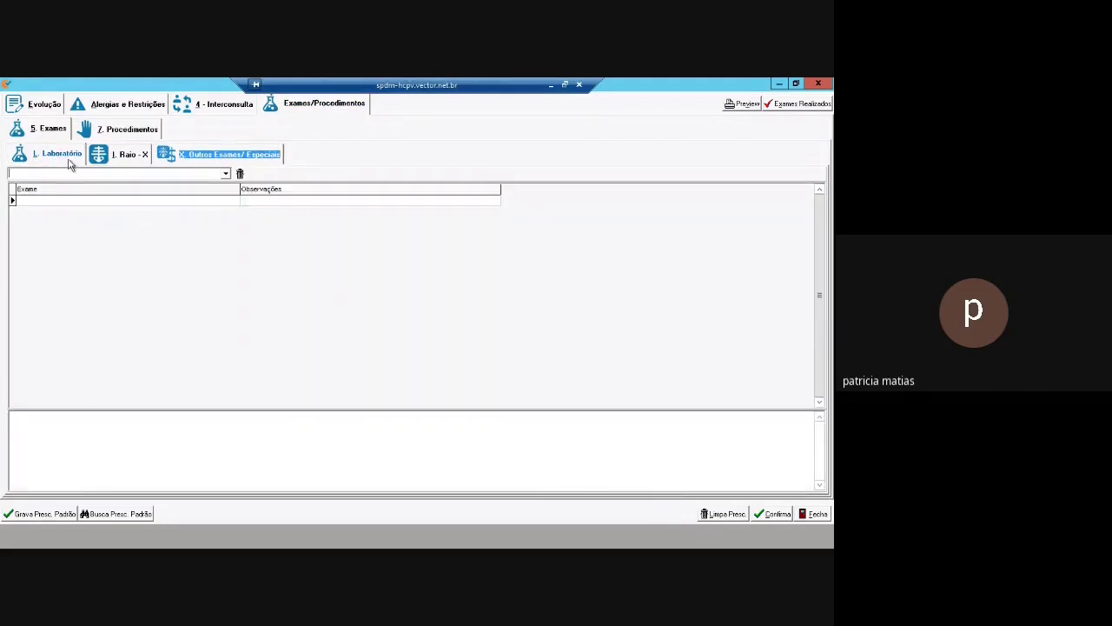
text(COVID - IGG)
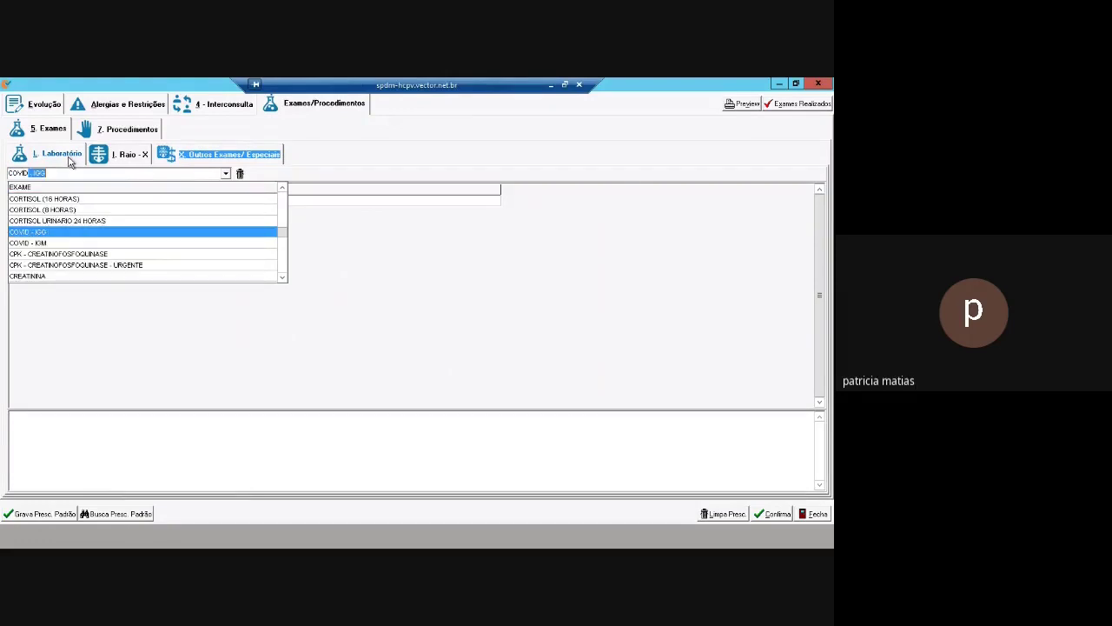
key(Return)
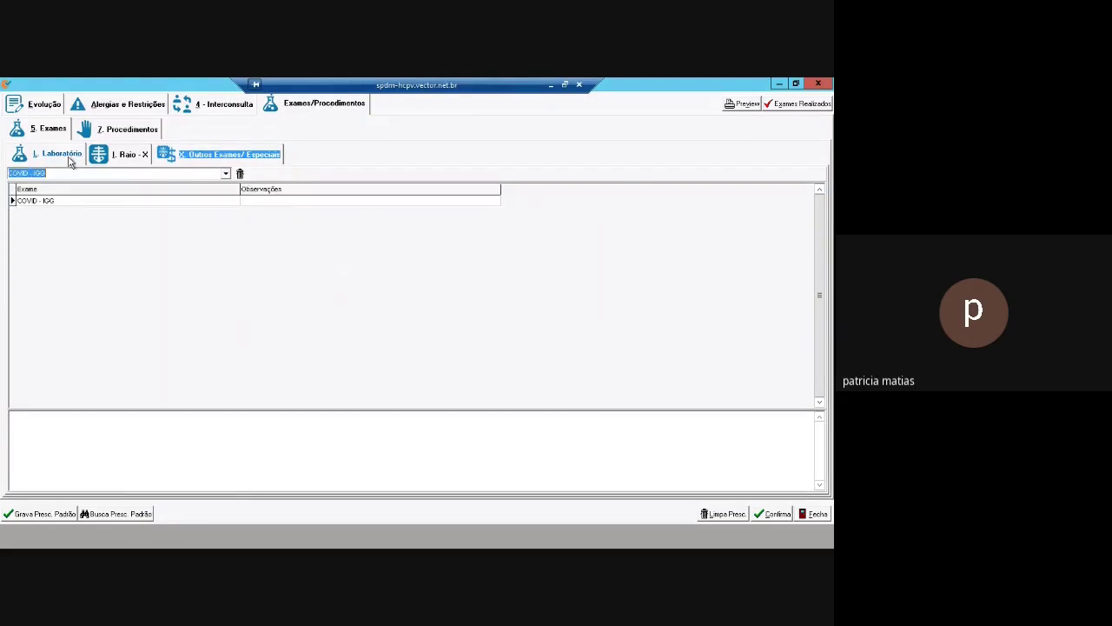
text(COVID)
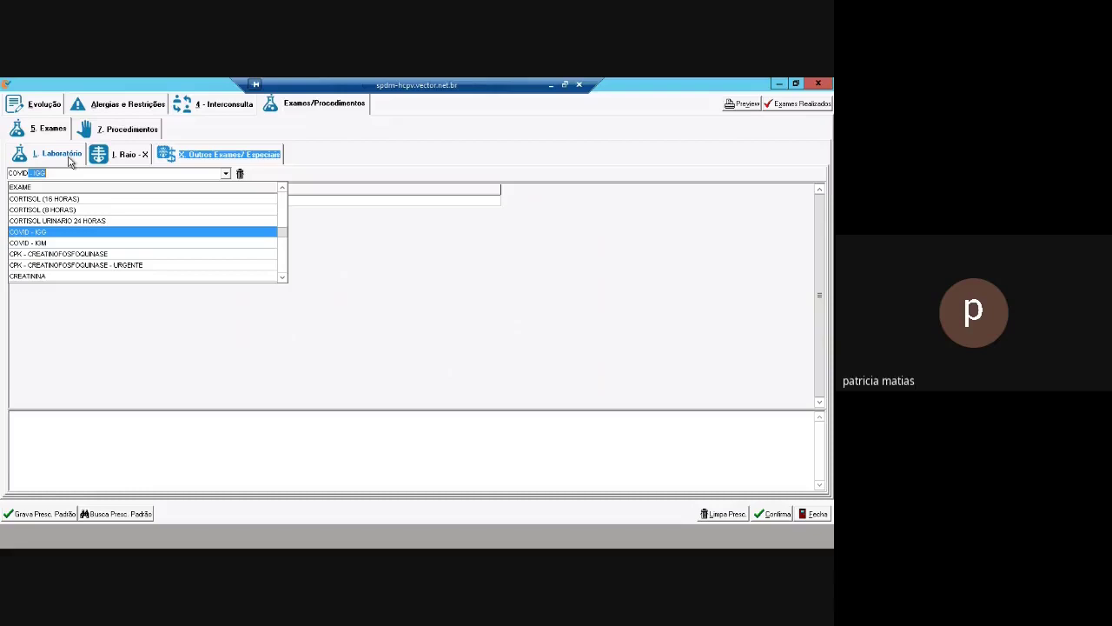
key(Down)
key(Return)
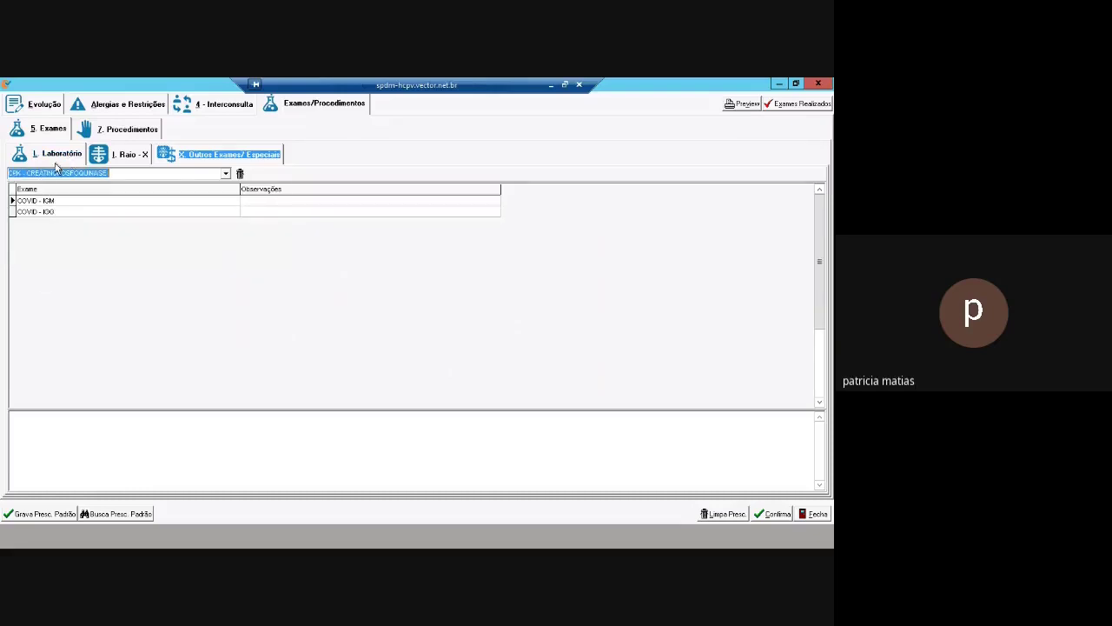
Request TOMOGRAFIA COMPUTADORIZADA BACIA under Outros Exames/Especiais and save its justification
click(213, 157)
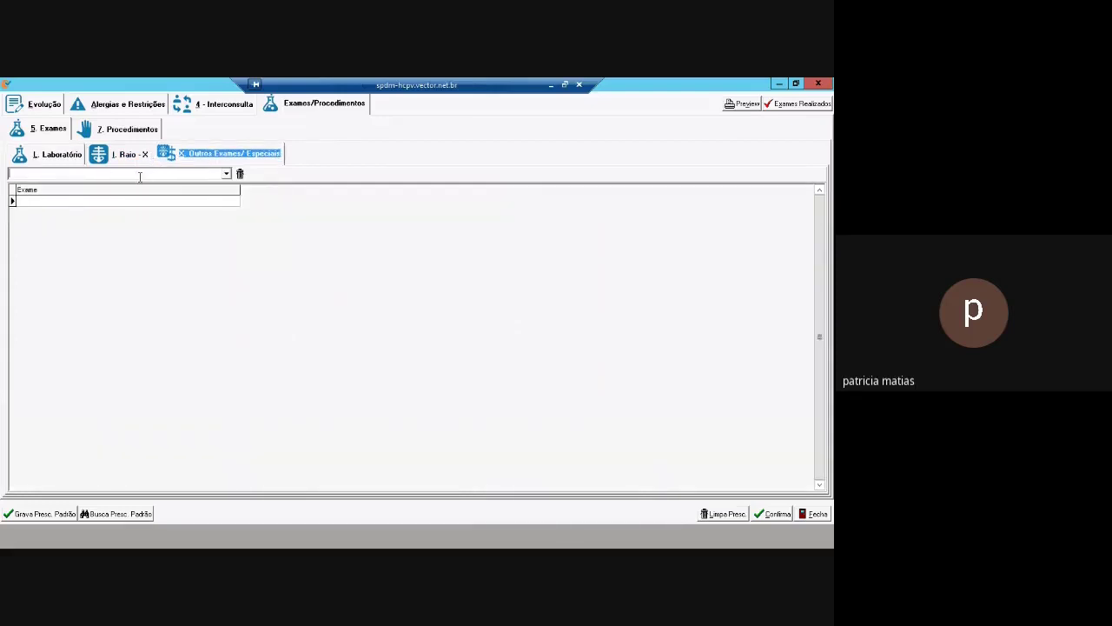
text(TOMOGRAFIA COMPUTADORIZADA ABDOMEN SUPERIOR)
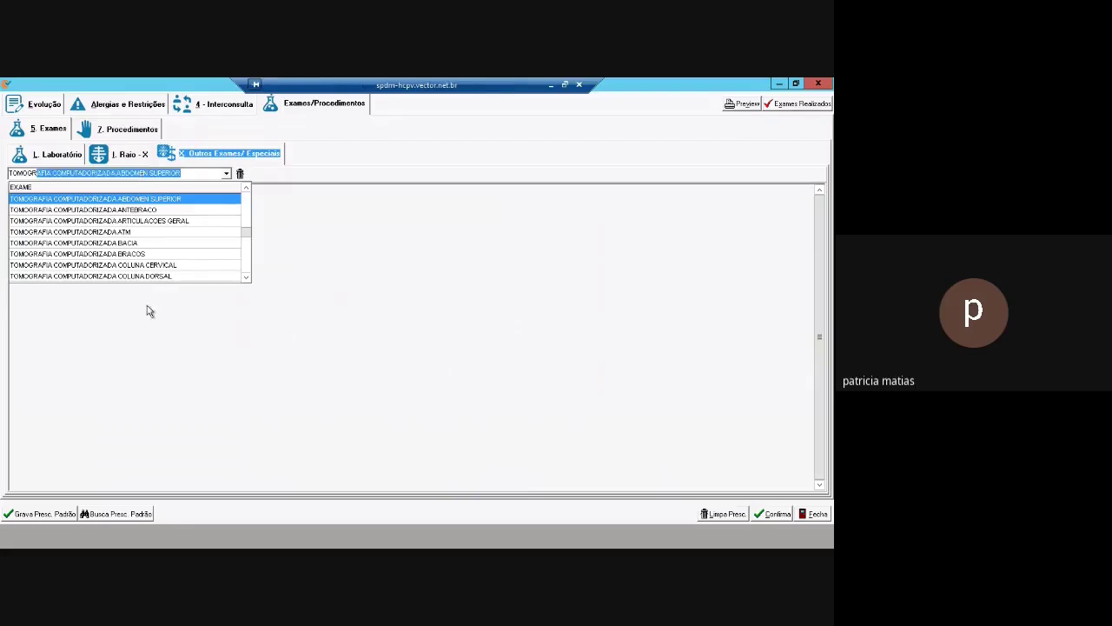
click(161, 244)
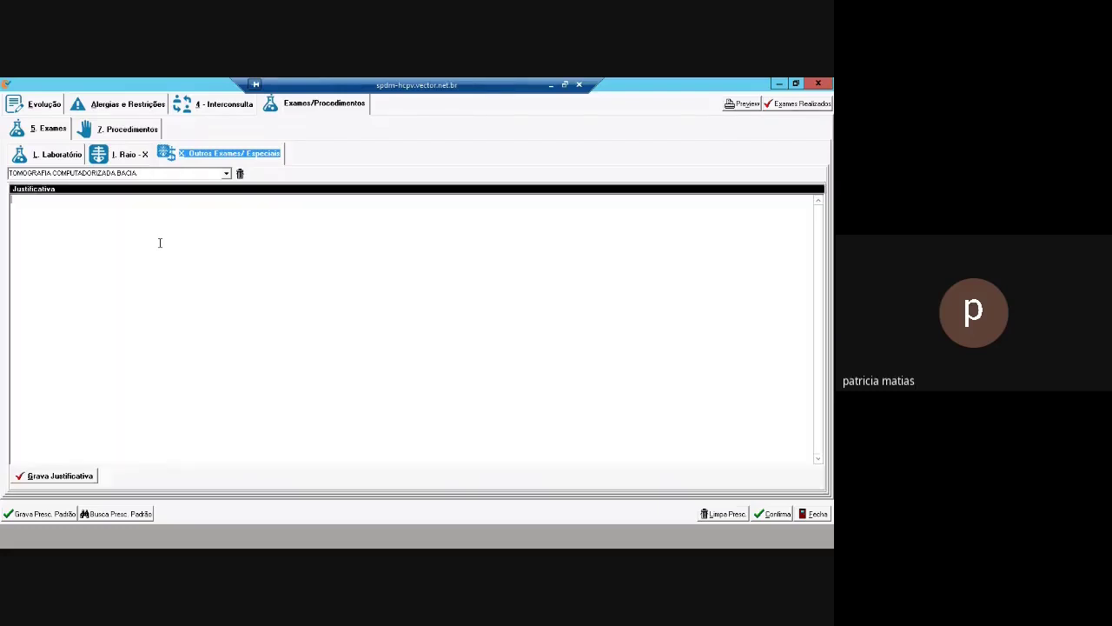
text(FSDDGFGFGFFF)
click(79, 477)
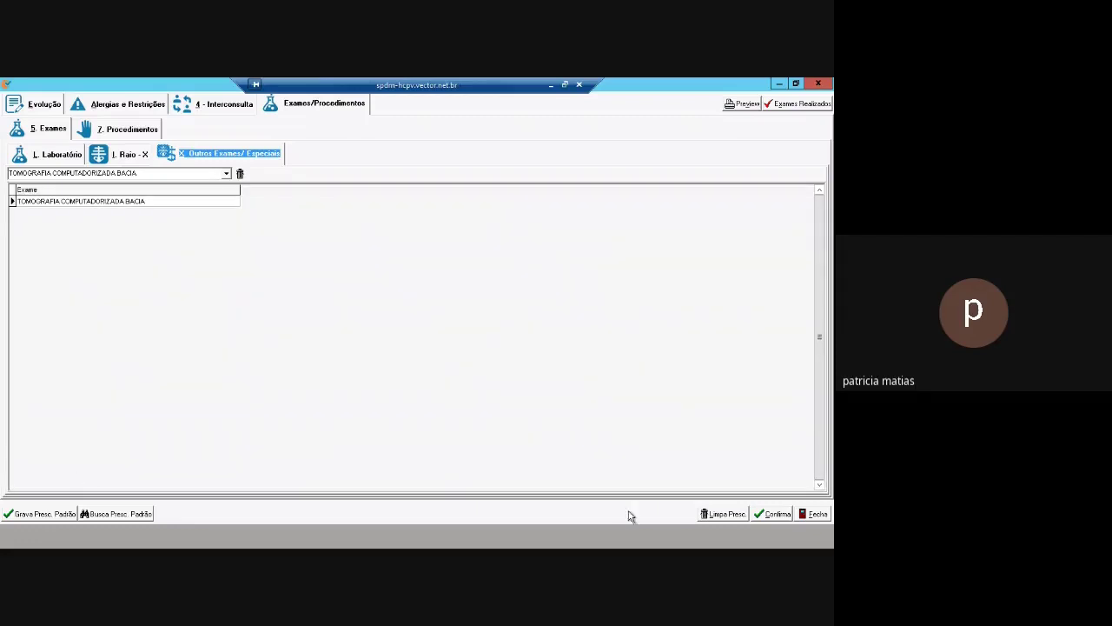
On the Evolução form, tick Mantém inalterado for the diagnosis and open Cabeçalho Evolução
click(43, 104)
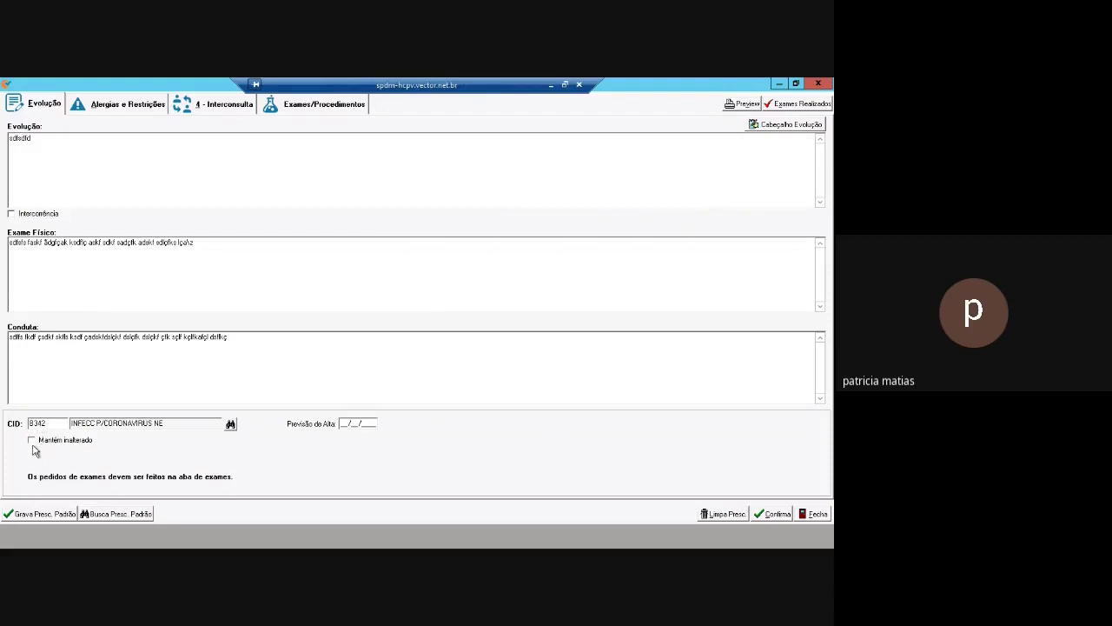
click(32, 440)
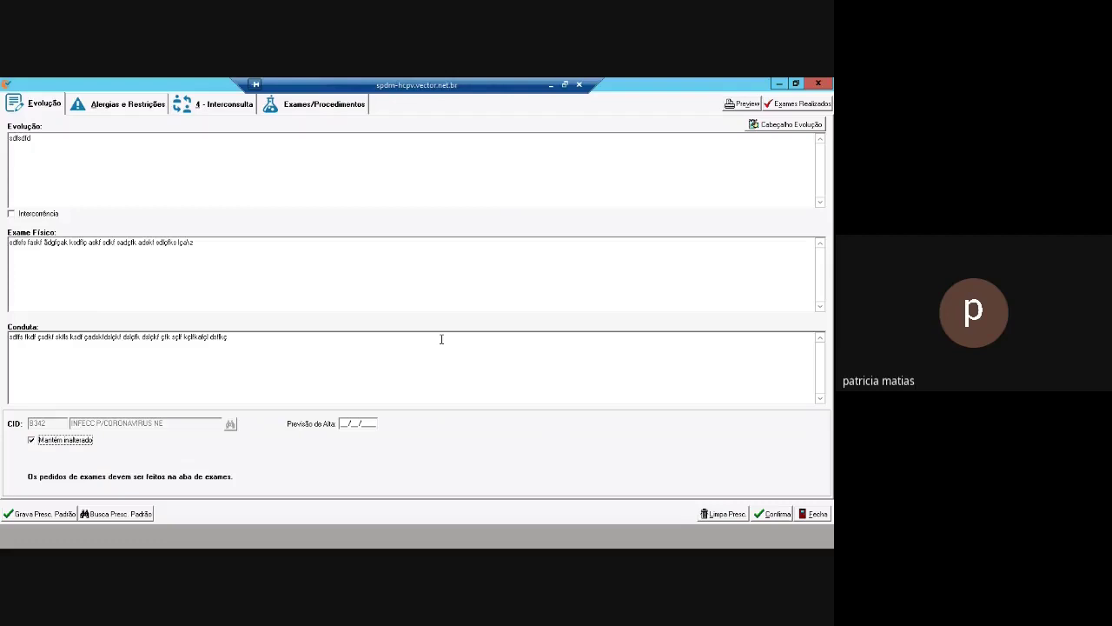
click(790, 125)
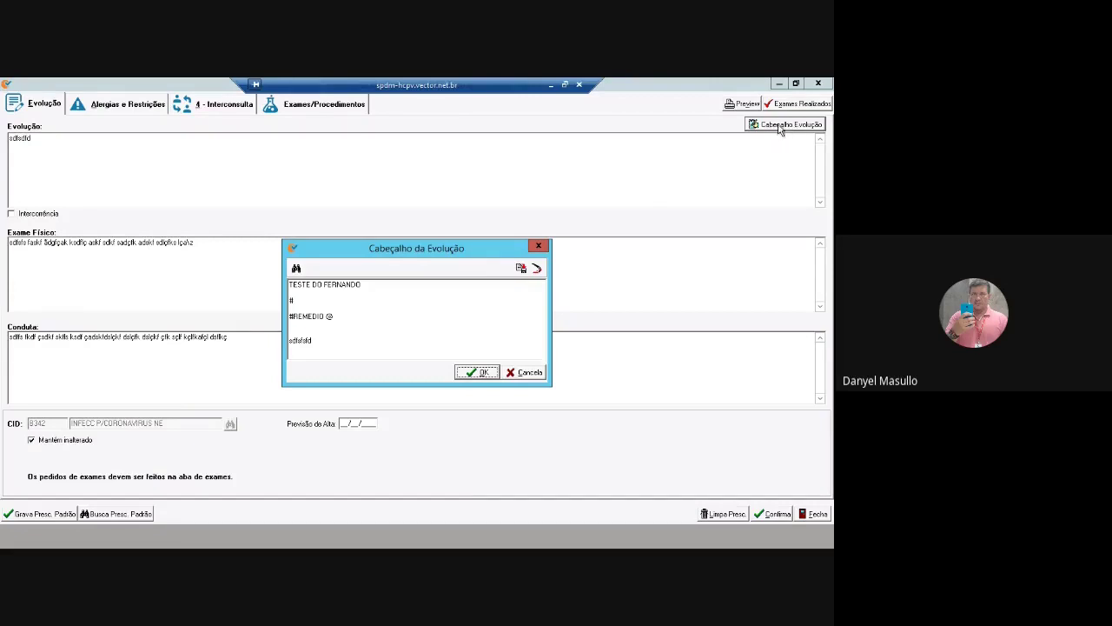
Type the header notes from 'Evolução 16:04' through '1804' and 'paciente passando bem', then confirm
click(402, 313)
text(Evolução 16:04 -Paciente melhorando -Sendo observado  -Novo teste da evolução -Evoluindo o paciente novamente -Paciente tomando a medicação e melhorando a cada dia)
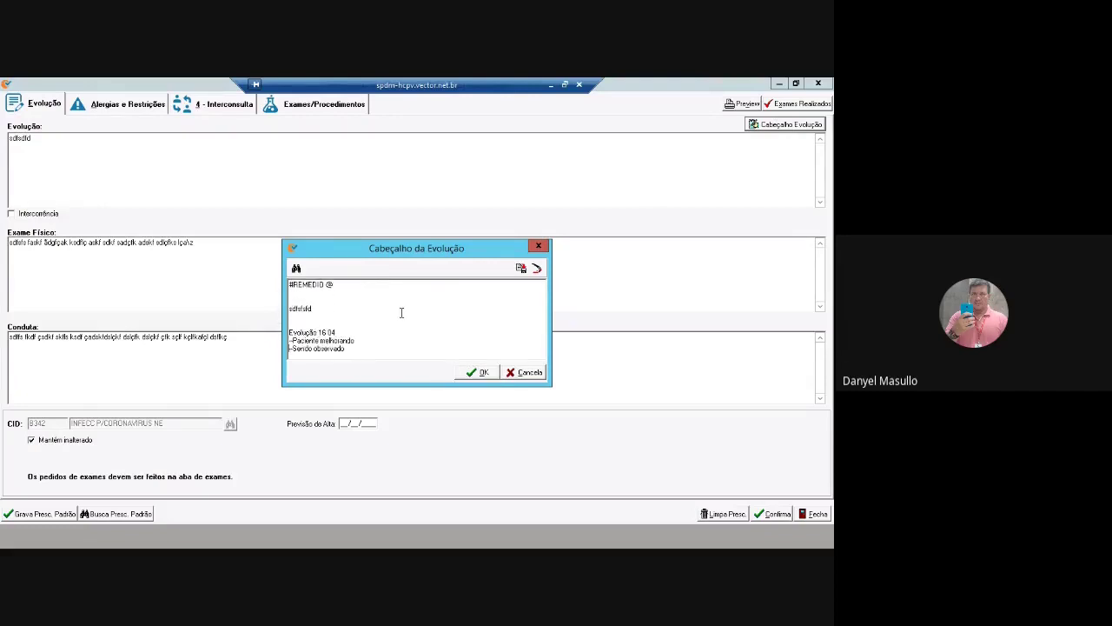
key(Return)
key(Return)
key(Return)
text(1804)
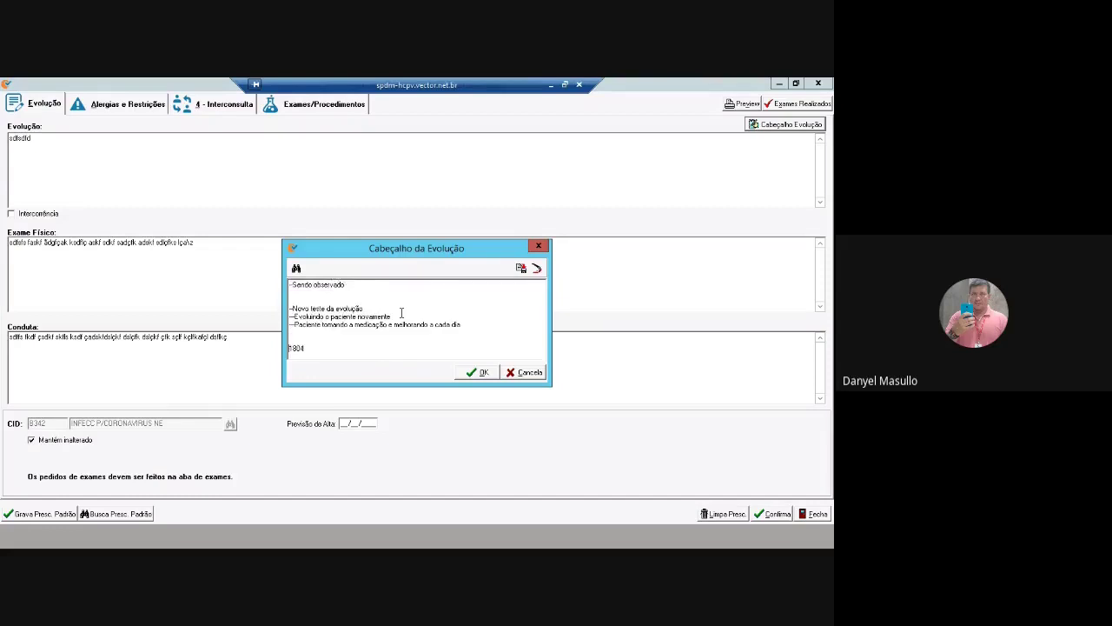
key(Return)
text(paciente passando bem)
key(Return)
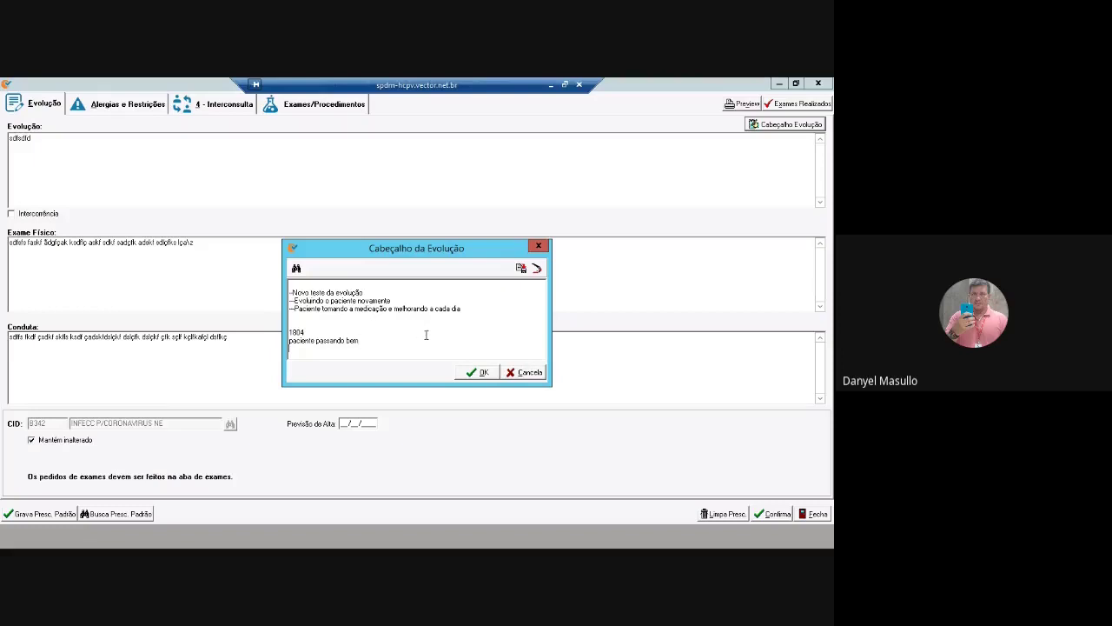
click(479, 373)
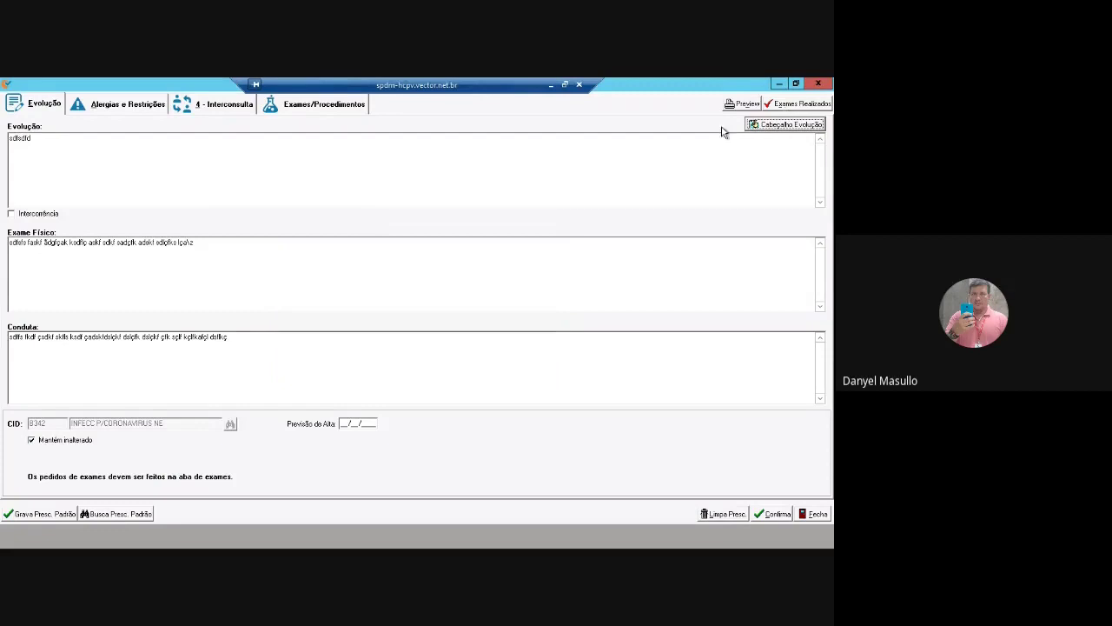
Look at the allergies section, then return to Evolução and open the evolution header text
click(139, 106)
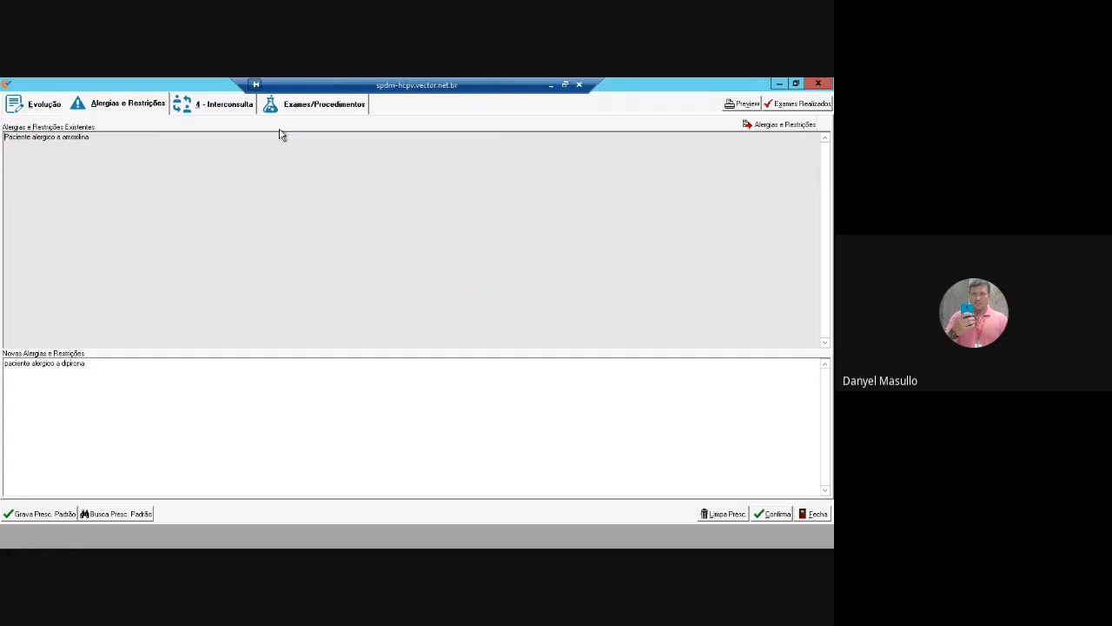
click(42, 104)
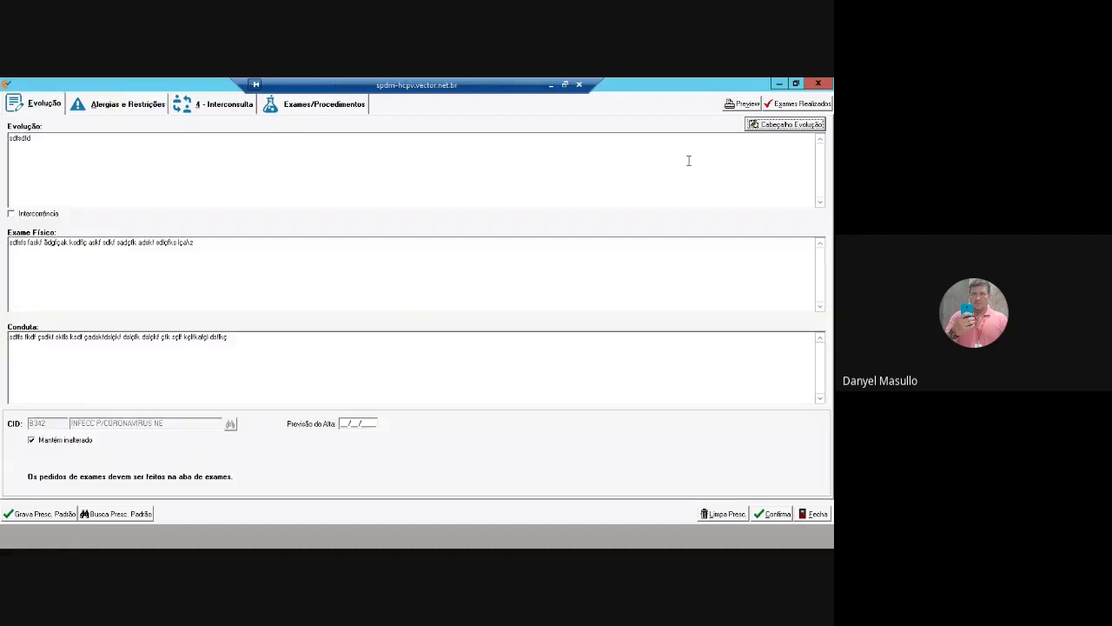
click(791, 124)
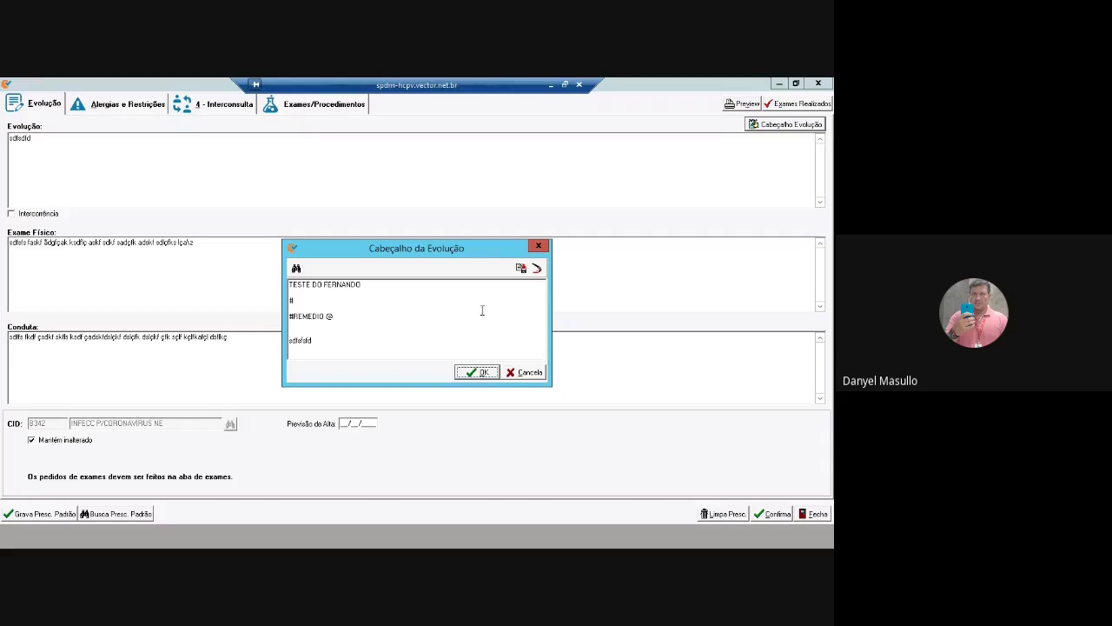
Scroll through the evolution header text down to '1804 paciente passando bem'
click(397, 333)
key(Down)
key(Down)
key(Down)
key(Down)
key(Down)
key(Down)
key(Down)
key(Down)
key(Down)
key(Down)
key(Down)
key(Down)
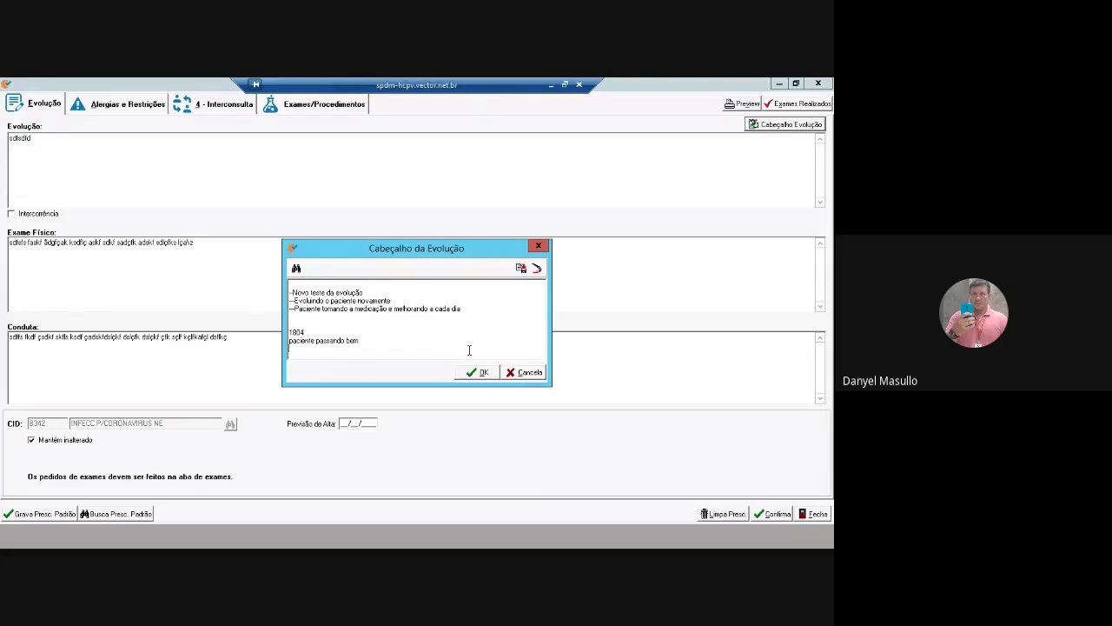
Cancel the Cabeçalho da Evolução dialog, leaving the header unchanged
click(526, 372)
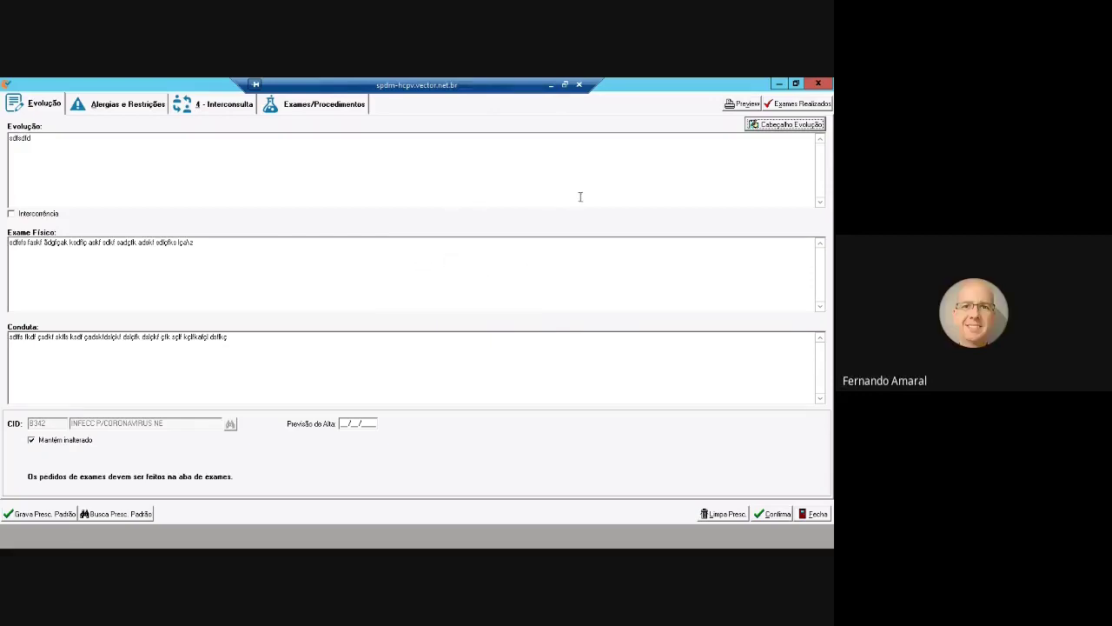
click(129, 103)
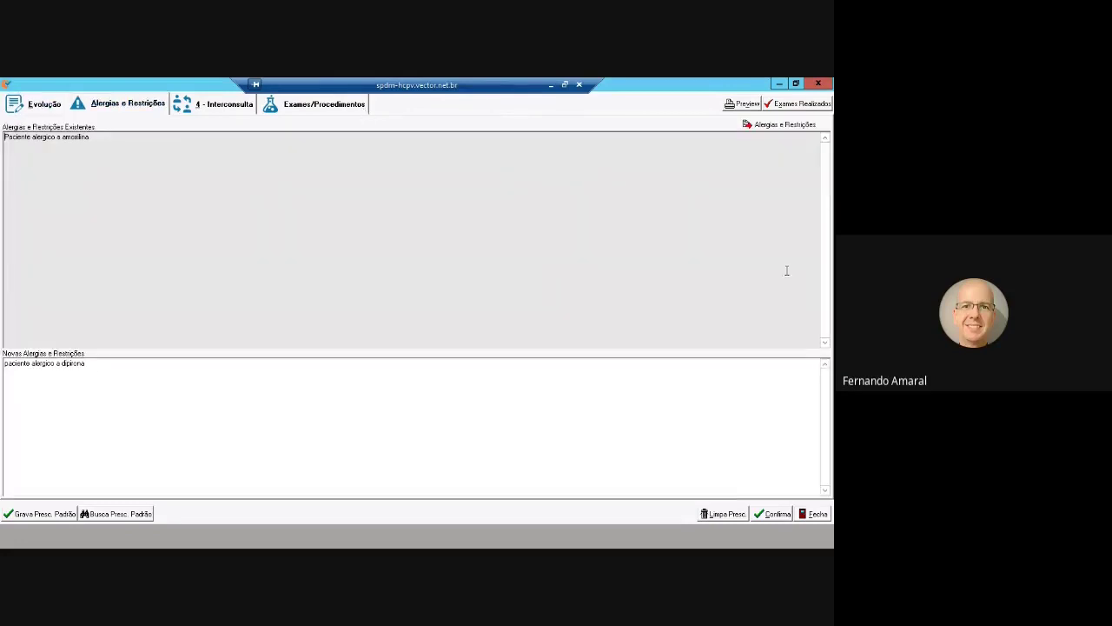
click(787, 126)
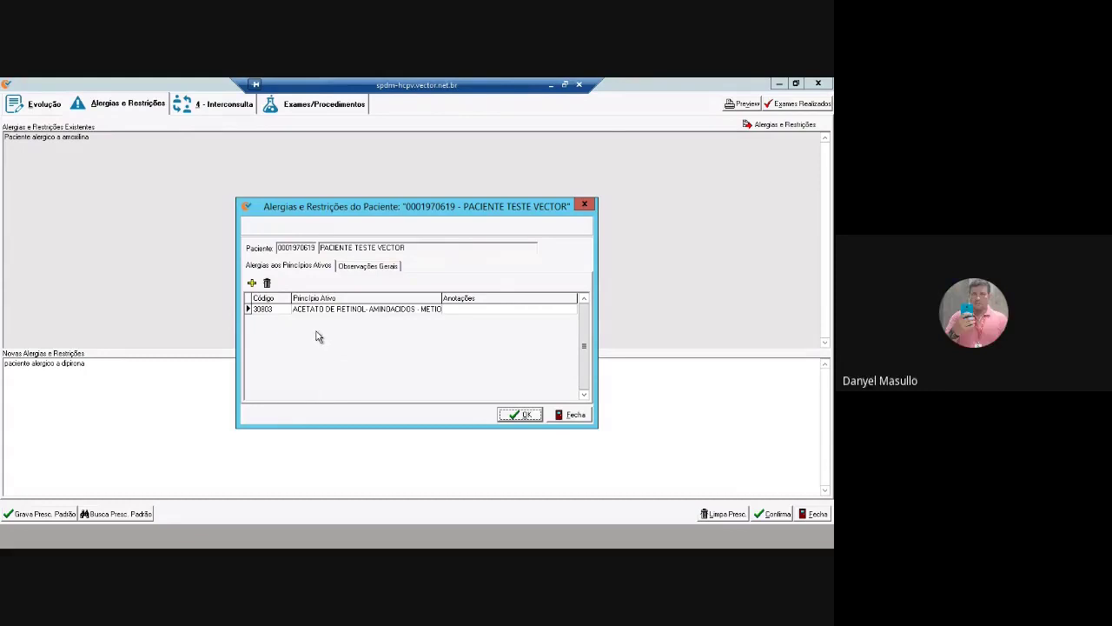
key(Escape)
click(46, 105)
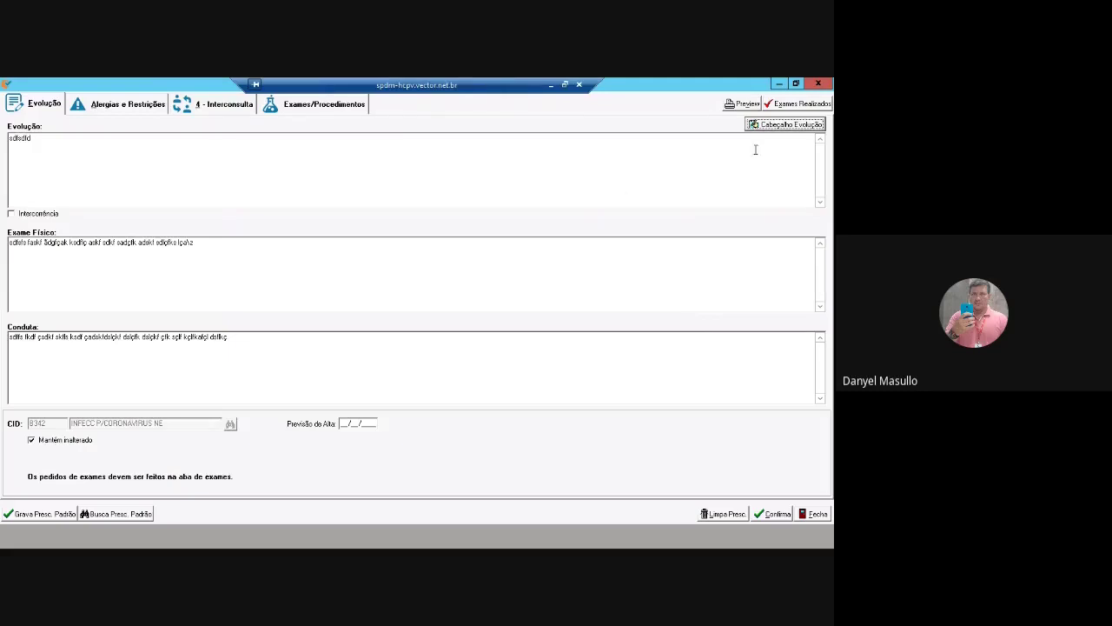
Reopen the Cabeçalho da Evolução window showing the '#REMEDIO @' header text
click(795, 125)
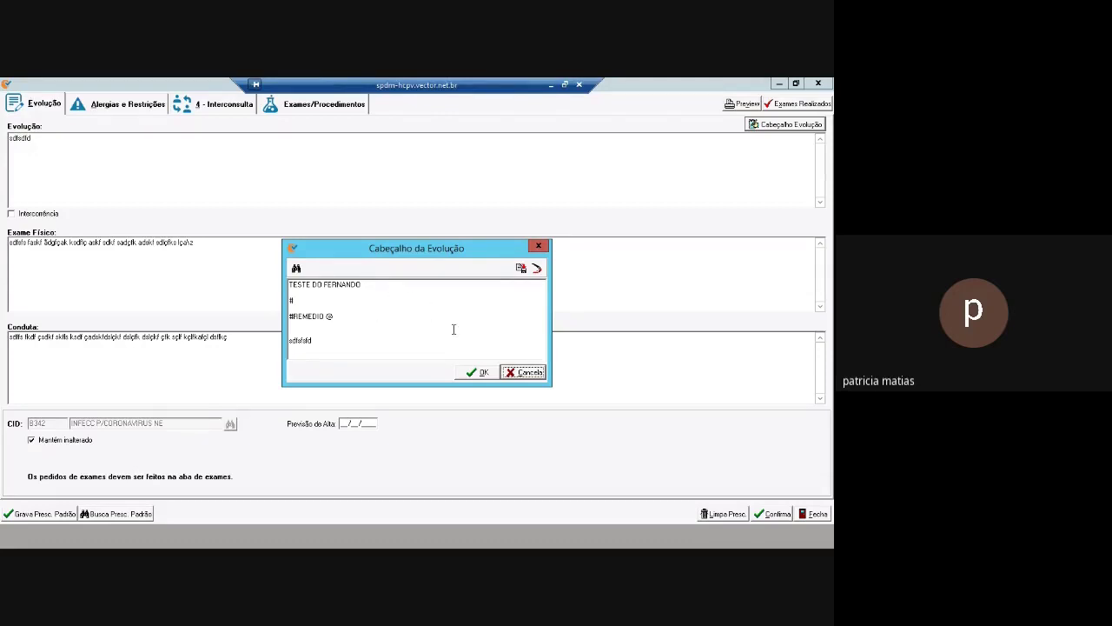
Accept the evolution header text with OK
click(481, 372)
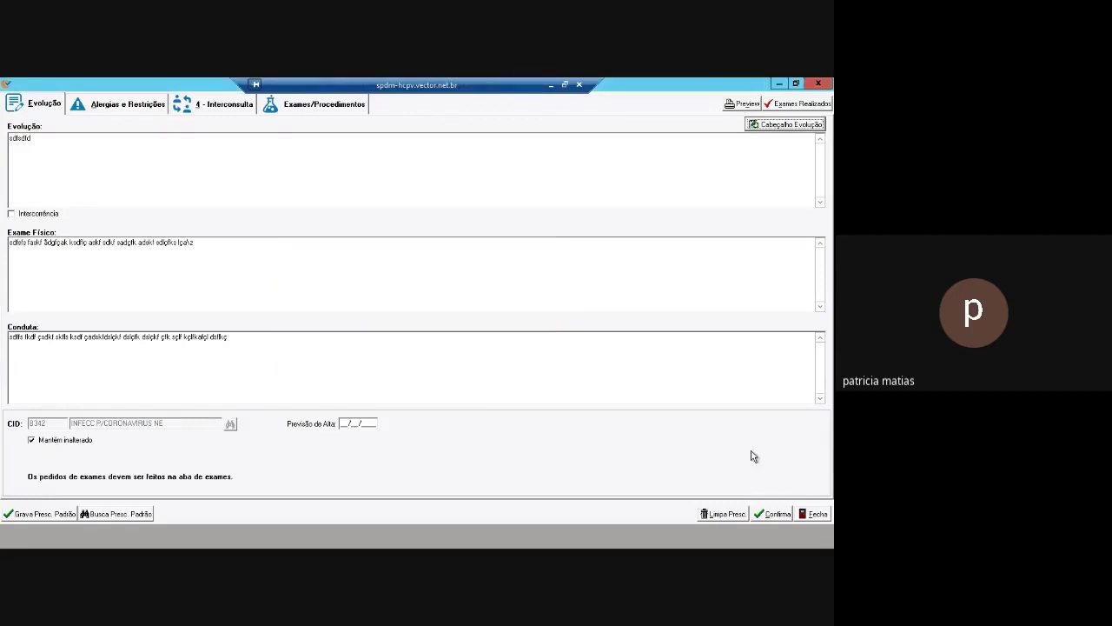
Confirm the prescription with the user's password and save it, bringing up the 18/04/2020 Evolução Médica report
click(776, 515)
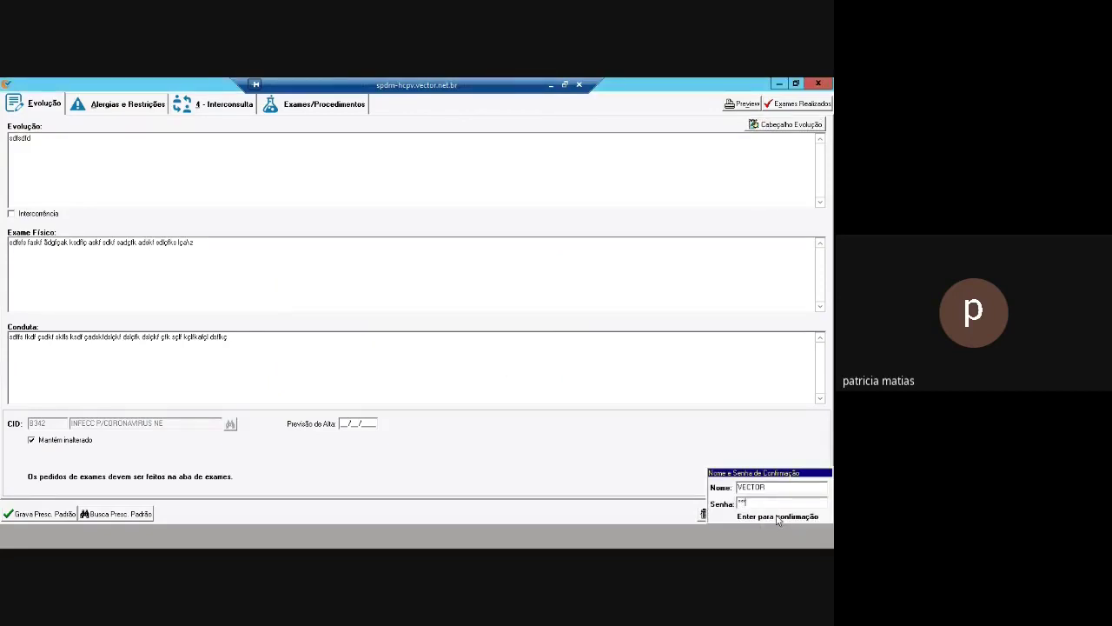
key(Return)
text(****)
key(Return)
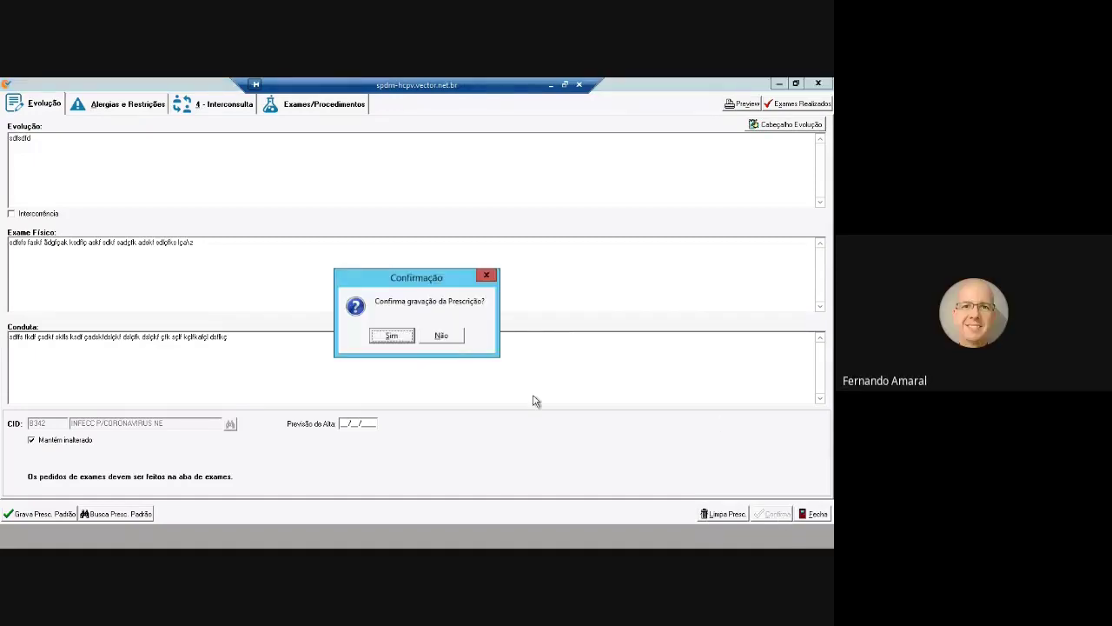
click(398, 338)
click(422, 339)
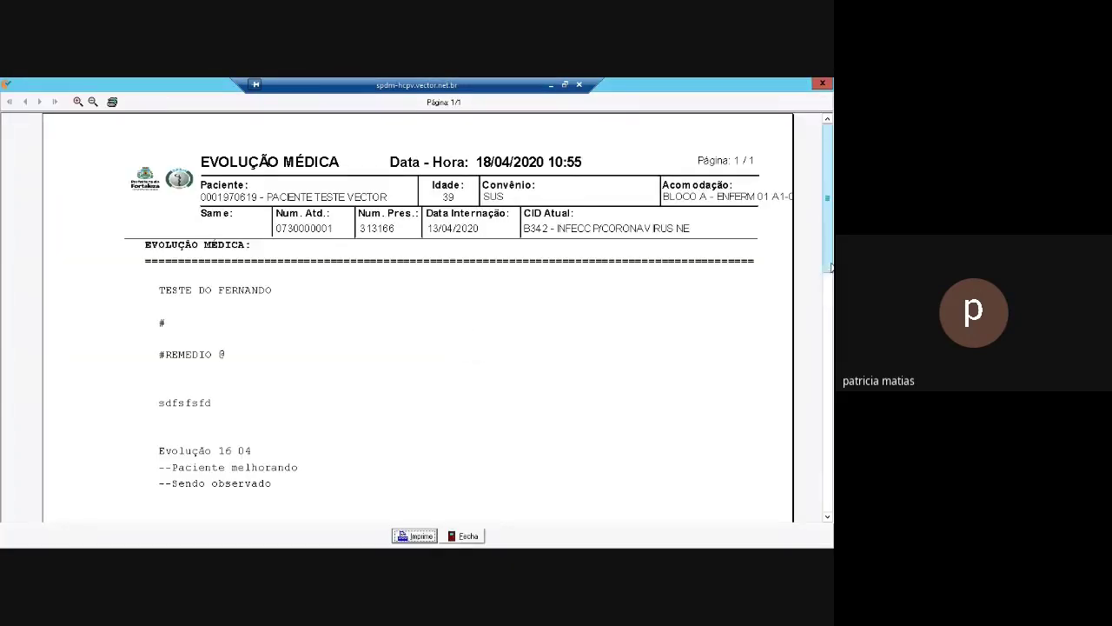
Scroll the evolution preview, then close the Evolução, Outros Exames and Exames Laboratoriais previews
mouse_move(830, 273)
mouse_down()
mouse_move(824, 453)
mouse_move(825, 292)
mouse_move(828, 409)
mouse_up()
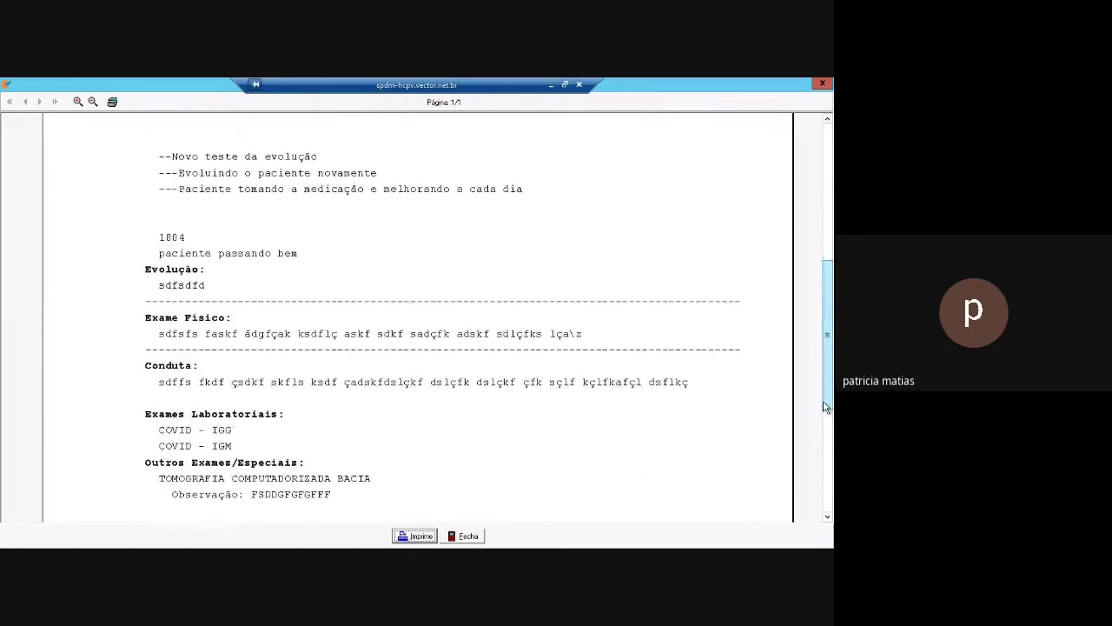
click(478, 539)
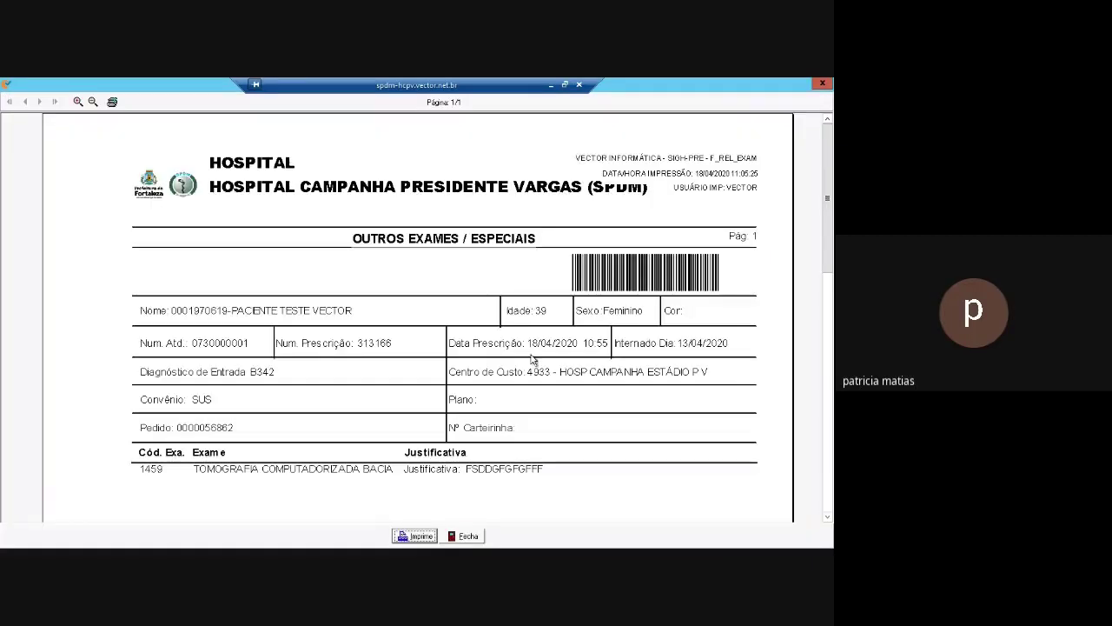
click(471, 536)
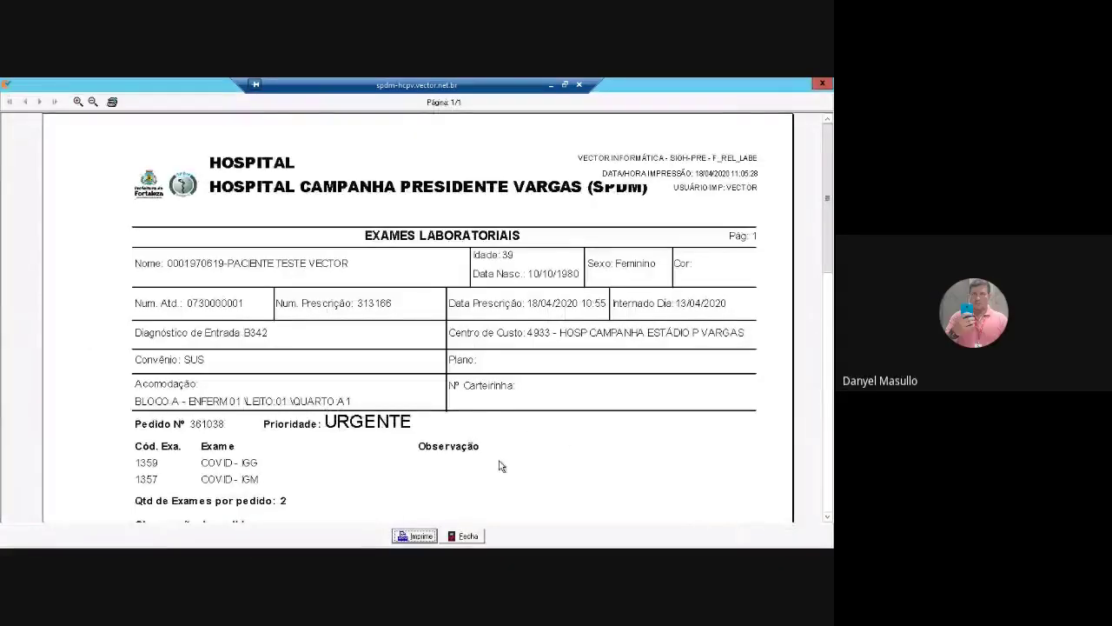
click(470, 539)
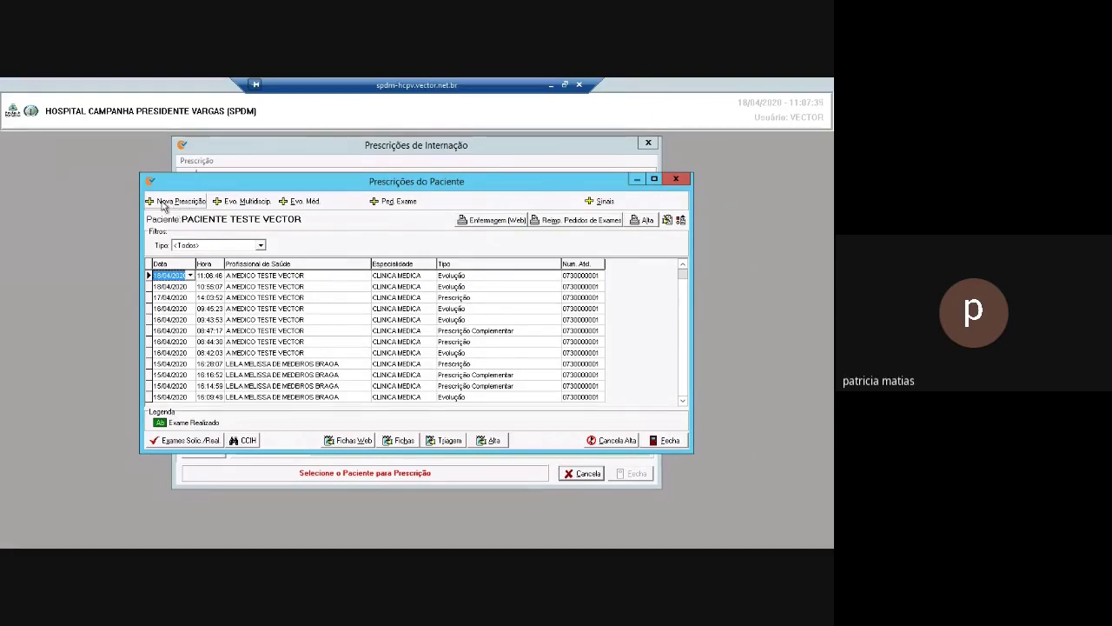
Start a new regular, non-complementary prescription for the test patient
click(180, 202)
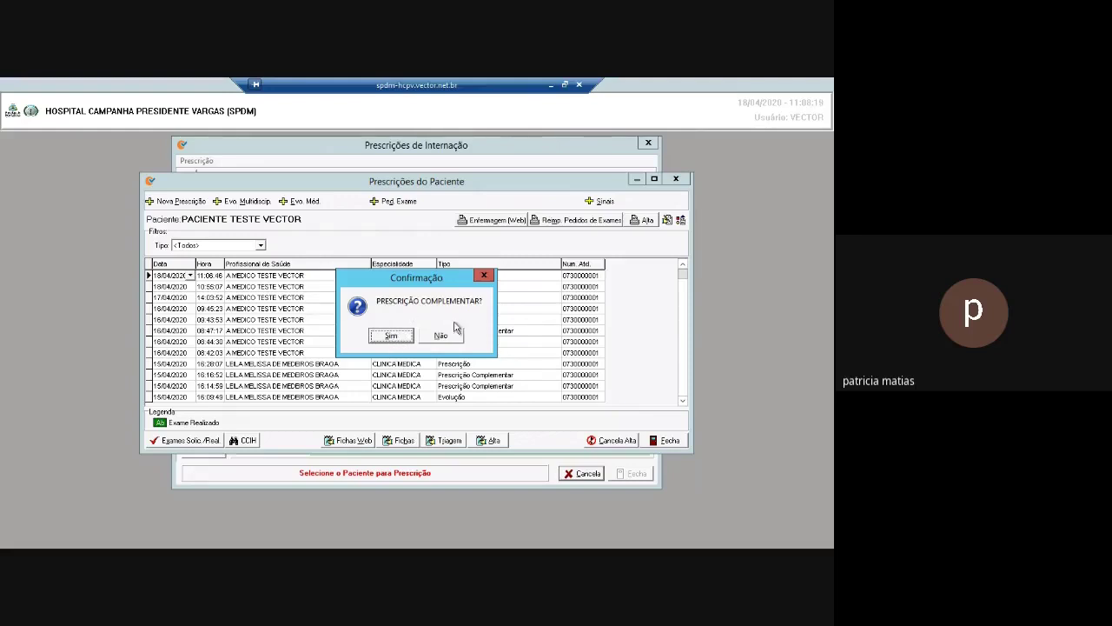
click(458, 339)
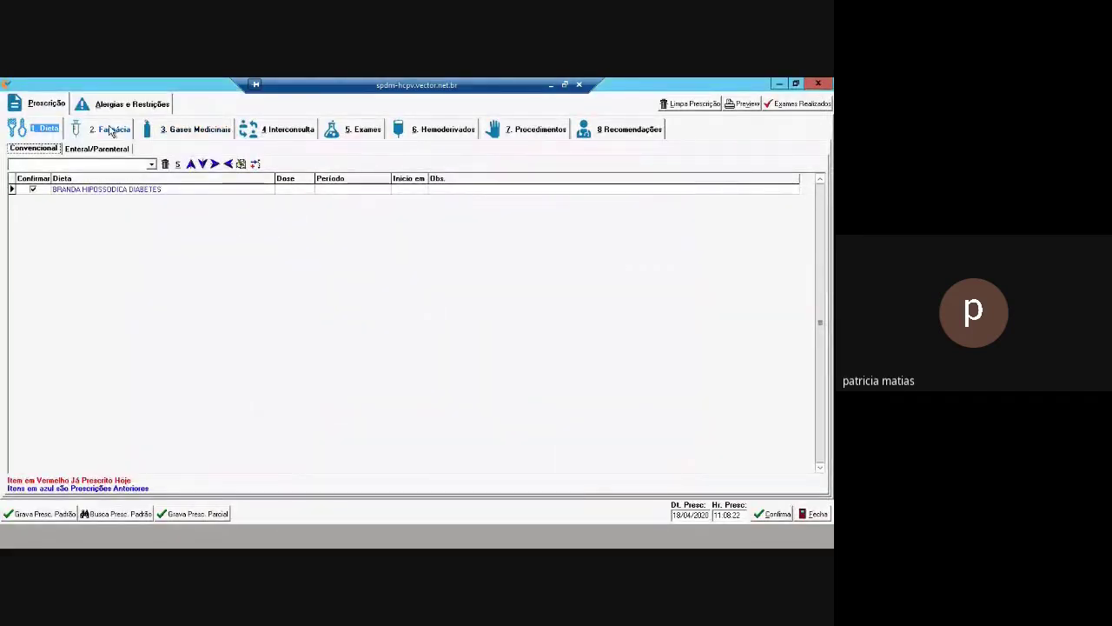
Review the carried-over diet options and five pharmacy medications, ending on the Exames section
click(110, 130)
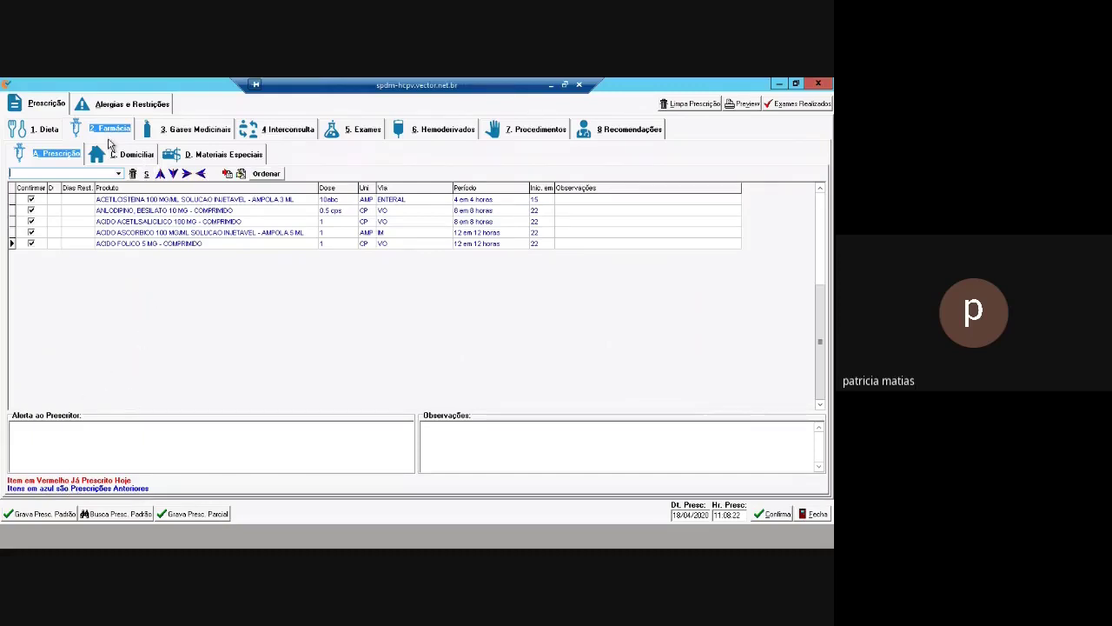
click(48, 131)
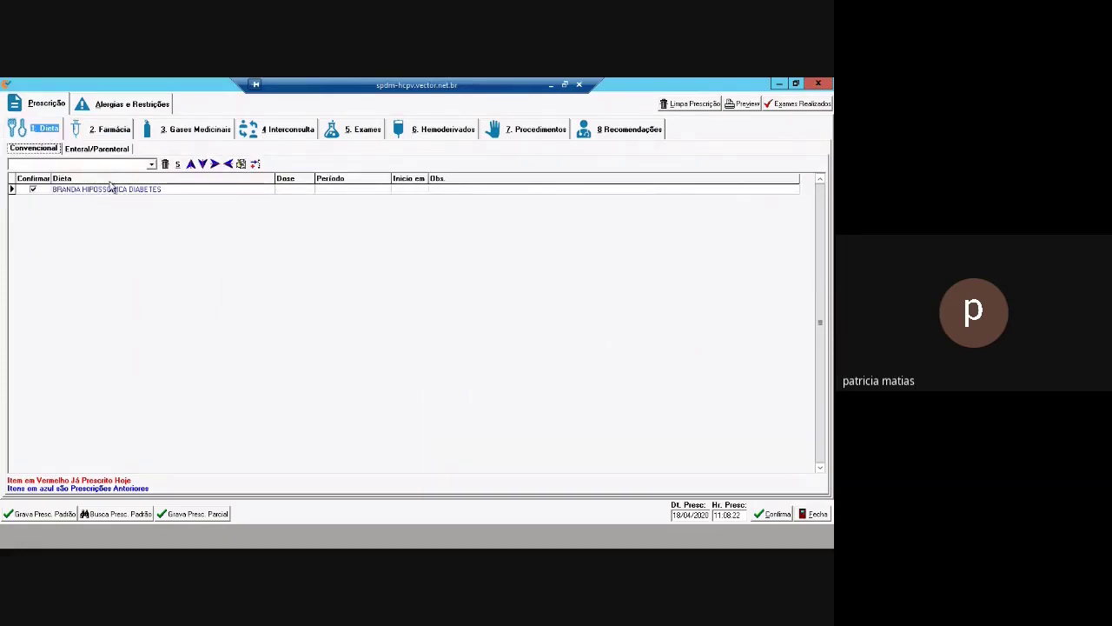
click(151, 165)
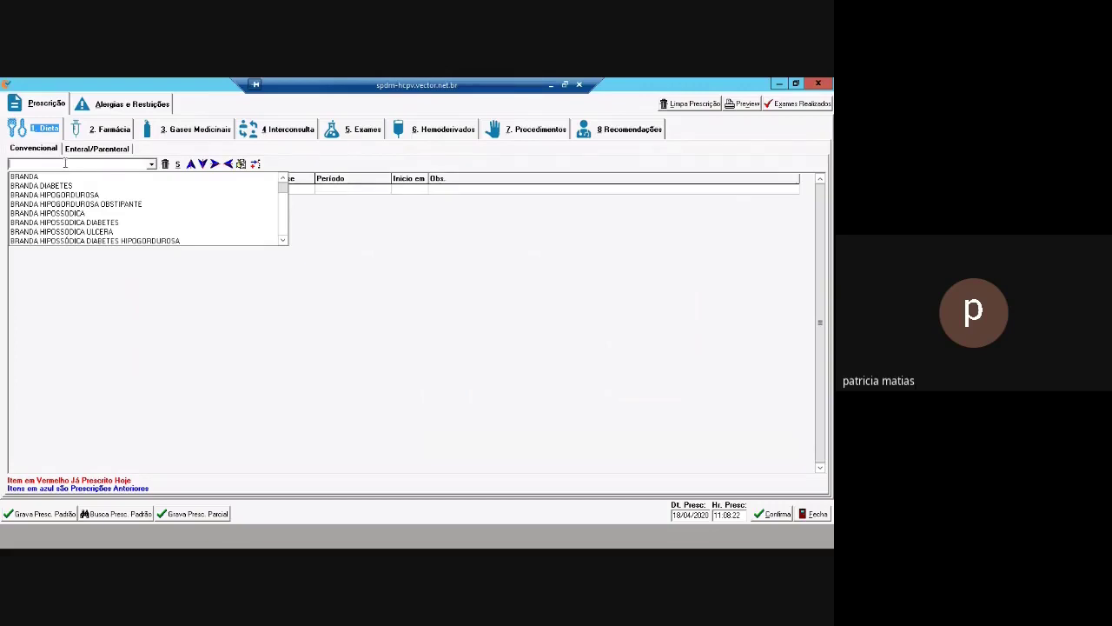
click(105, 130)
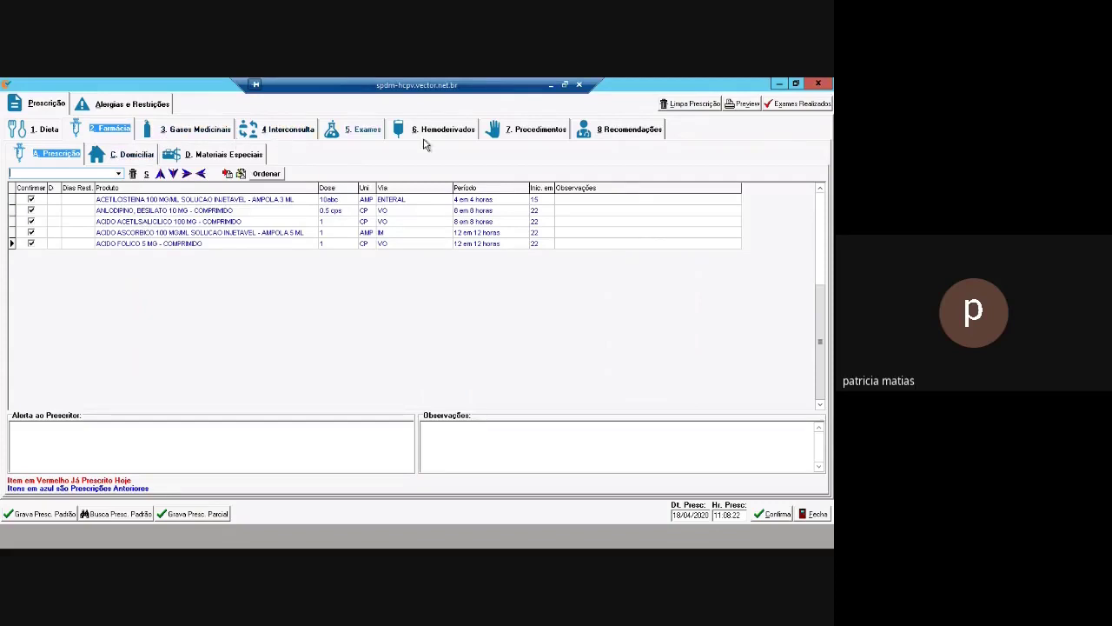
click(362, 130)
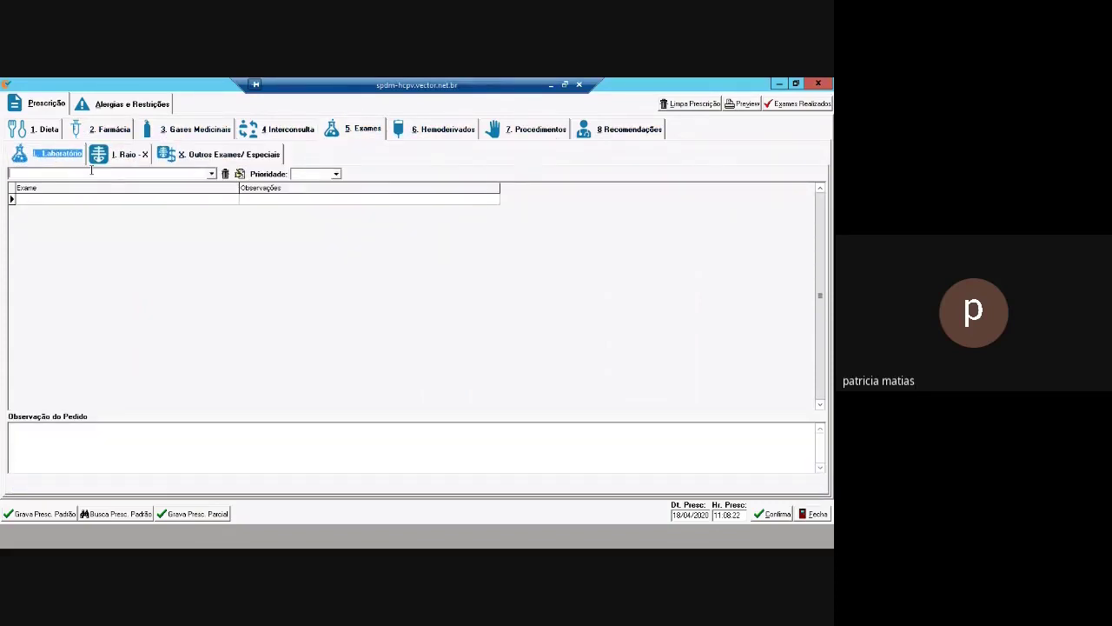
Add COVID - IGG and COVID - IGM to the laboratory exam request
click(127, 156)
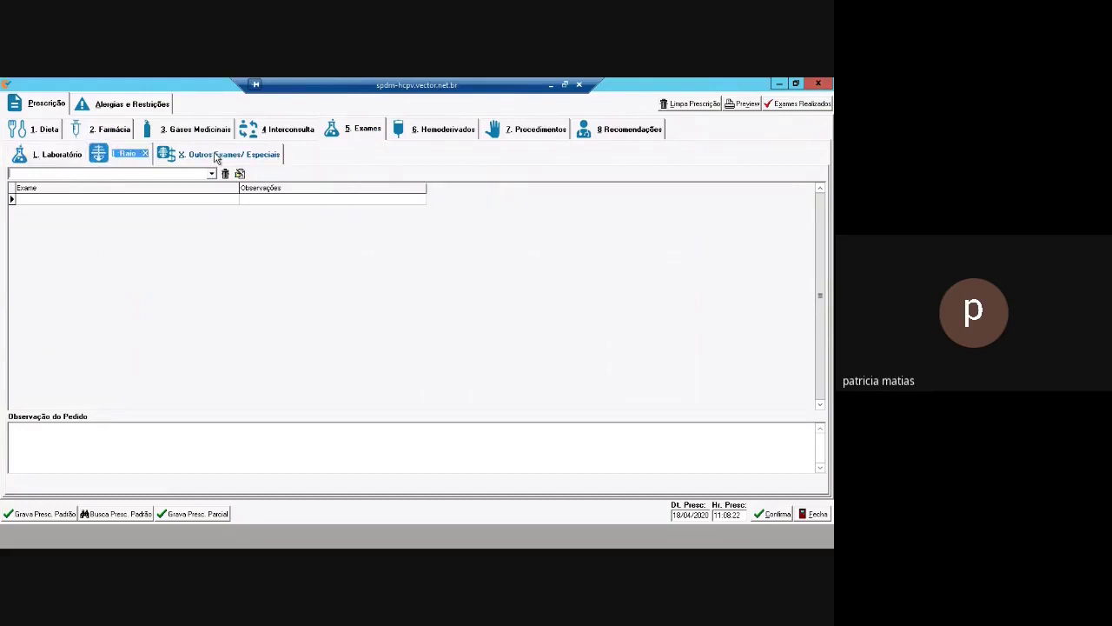
click(57, 155)
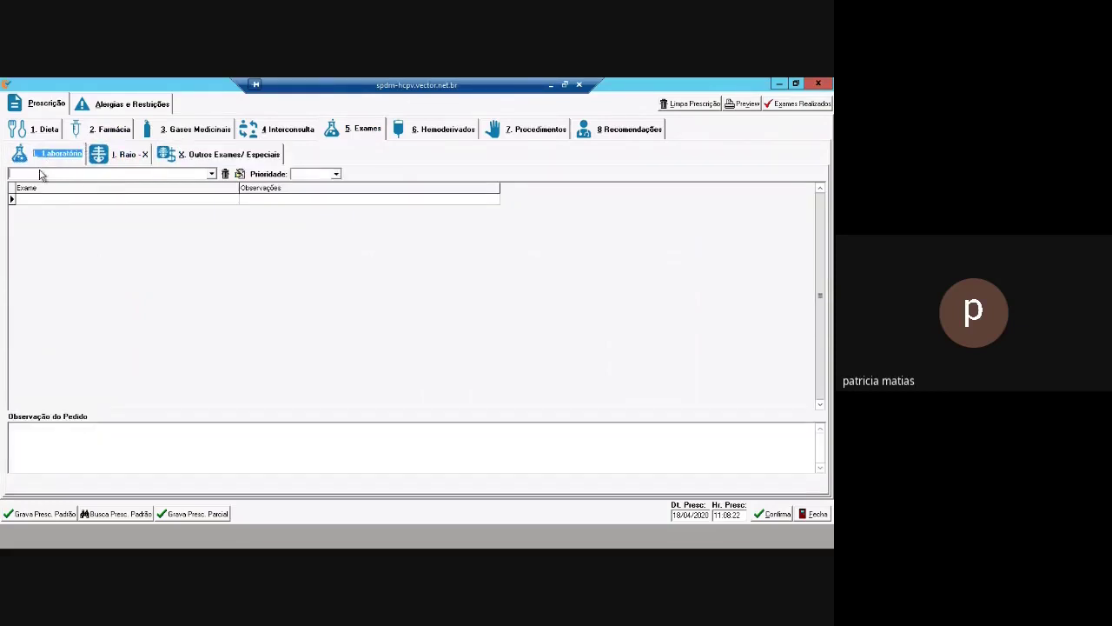
click(35, 174)
text(V)
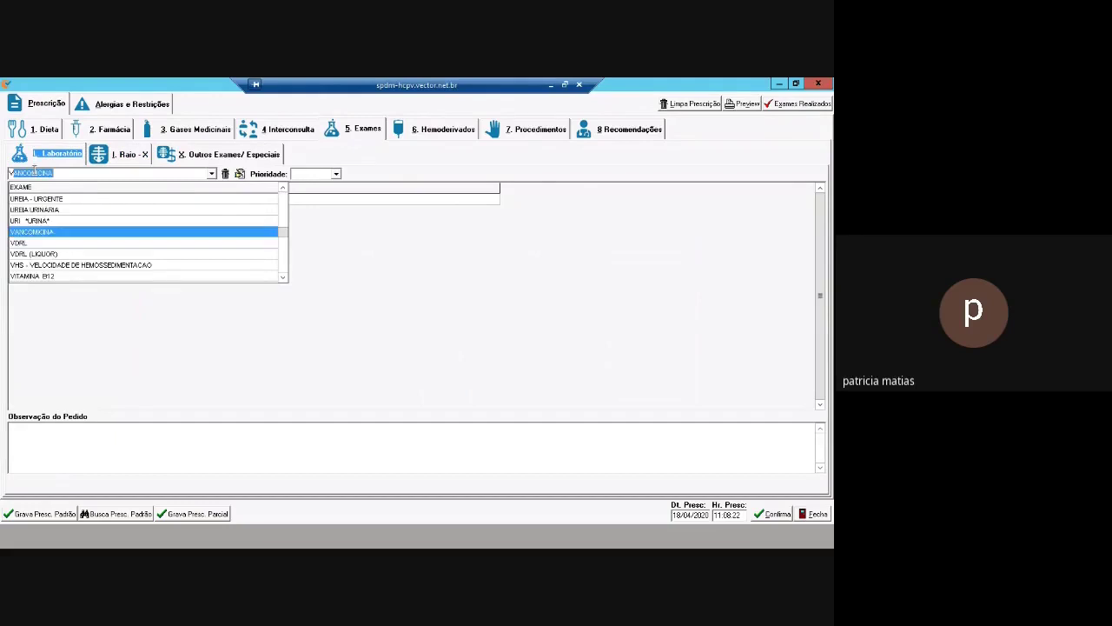
key(BackSpace)
key(BackSpace)
text(COVID - IGG)
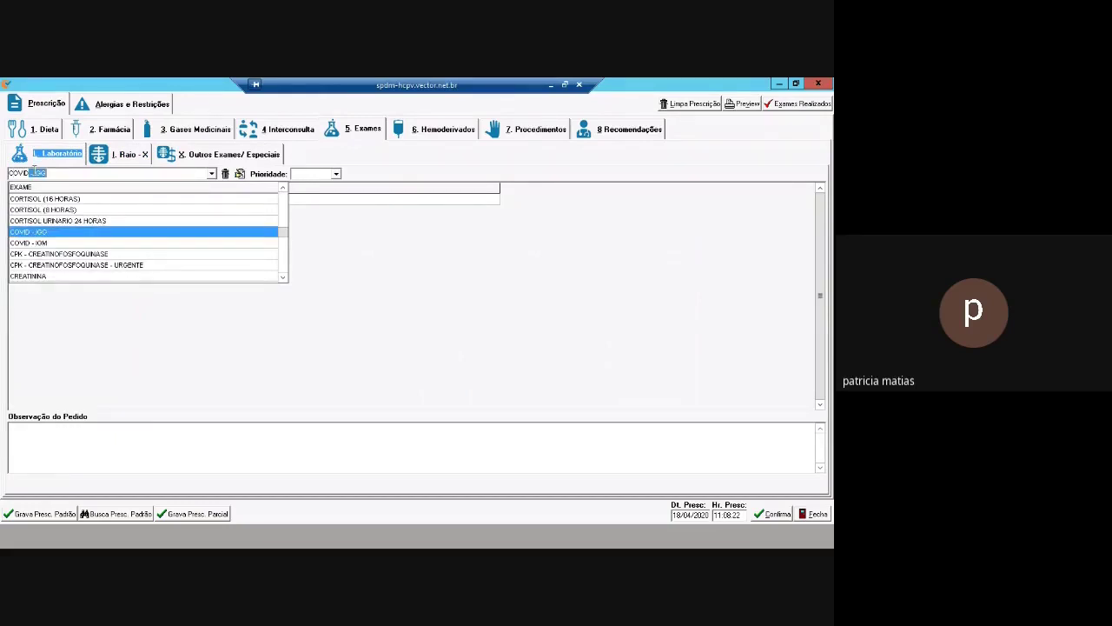
key(Return)
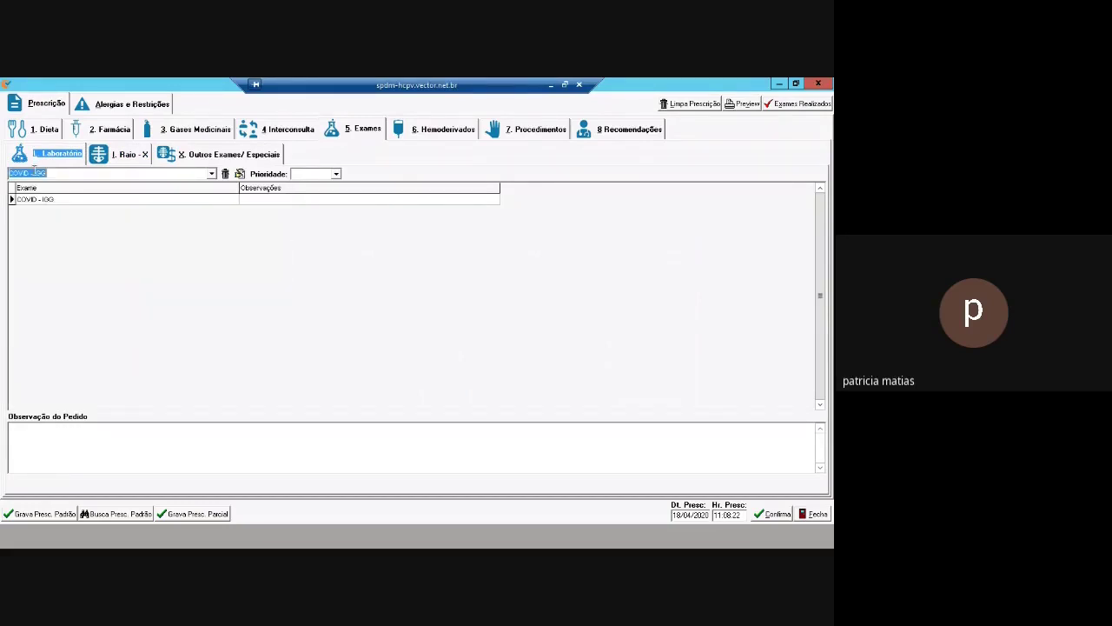
text(COVID)
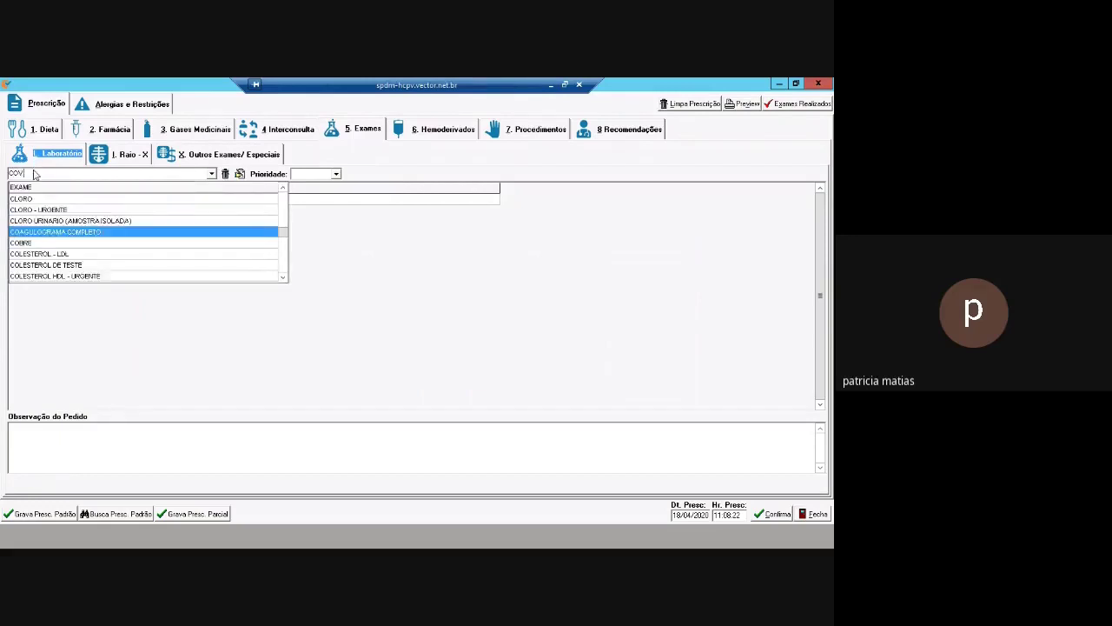
key(Down)
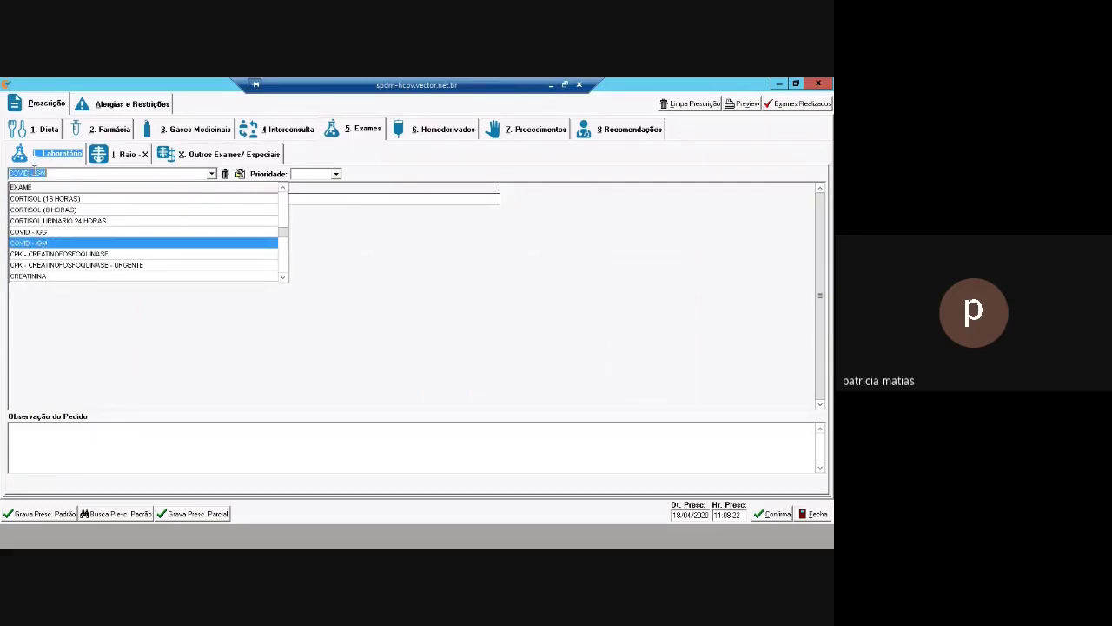
key(Return)
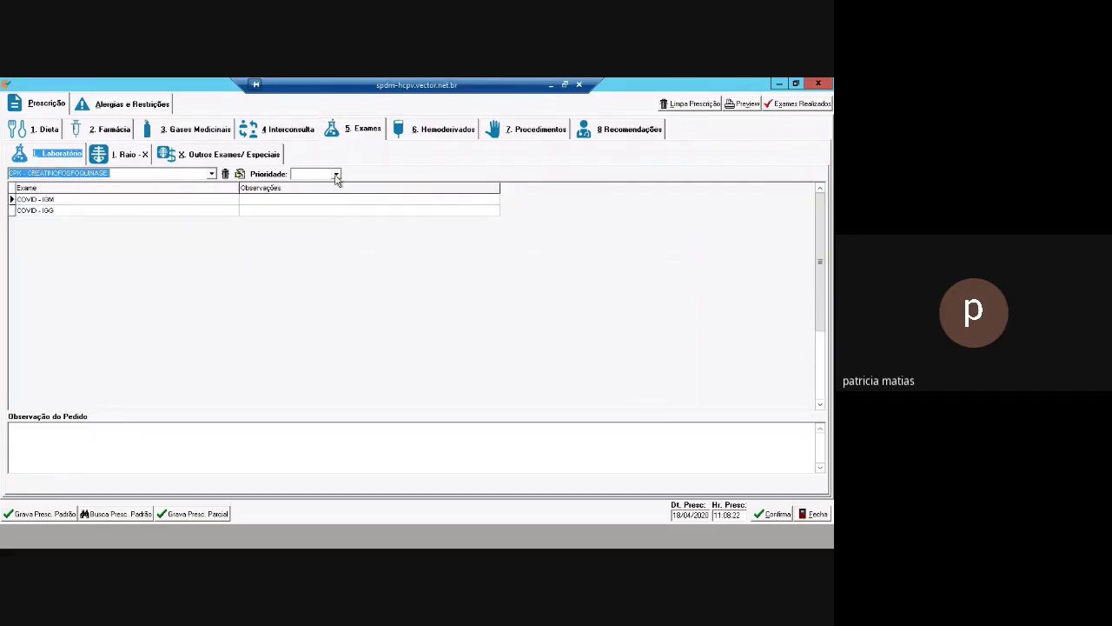
Set the lab exam priority to Urgente, then search 'TOAOGR' in Outros Exames/Especiais
click(336, 174)
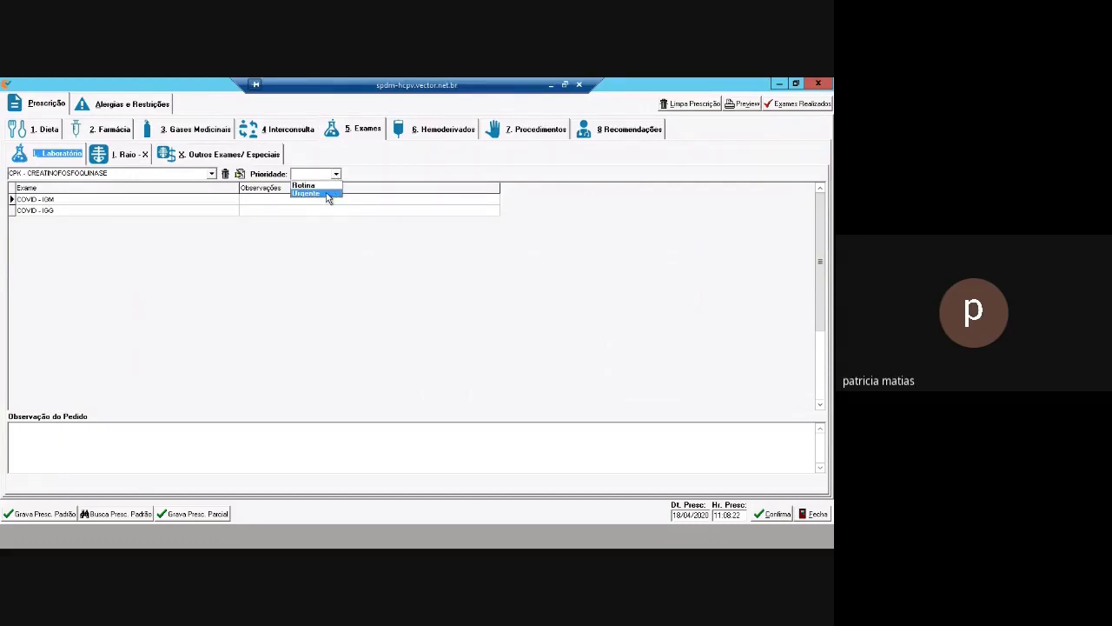
click(328, 195)
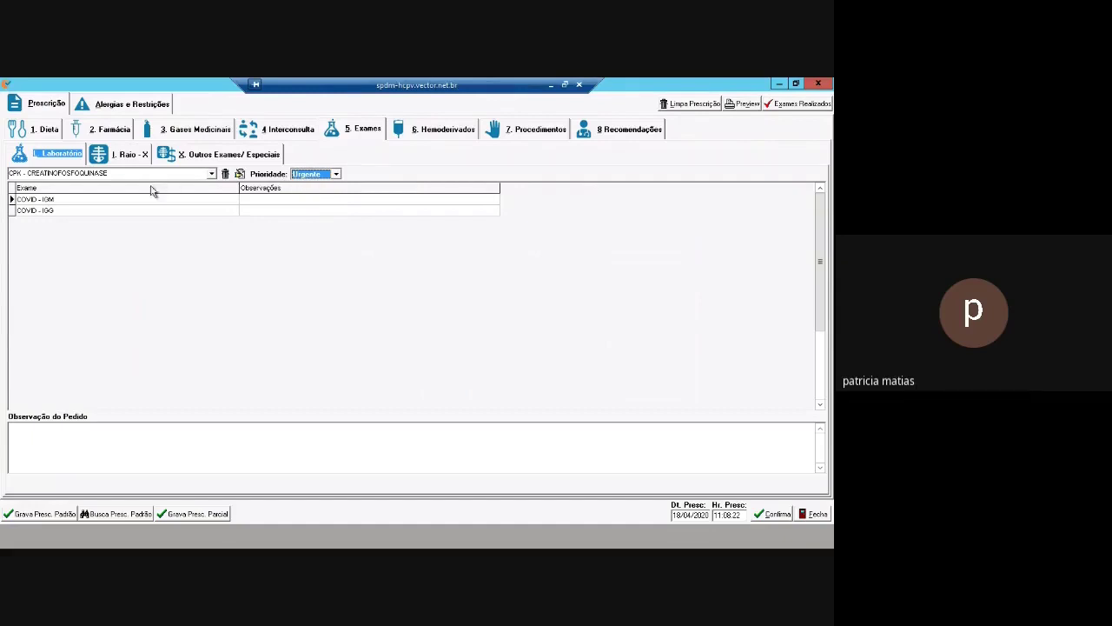
click(222, 156)
text(TO)
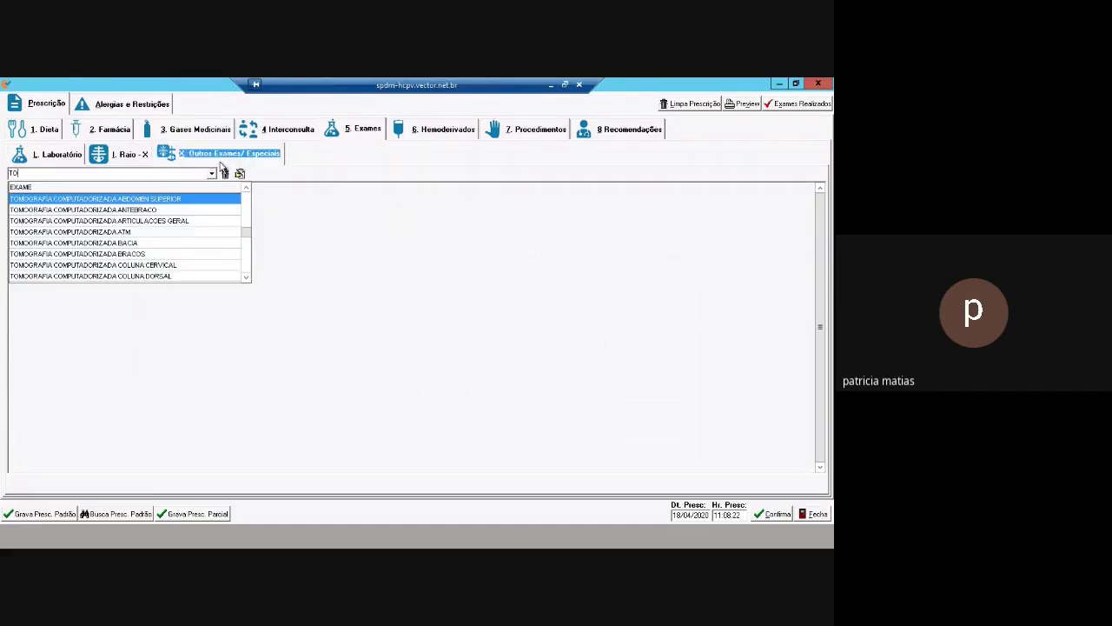
text(AOGR)
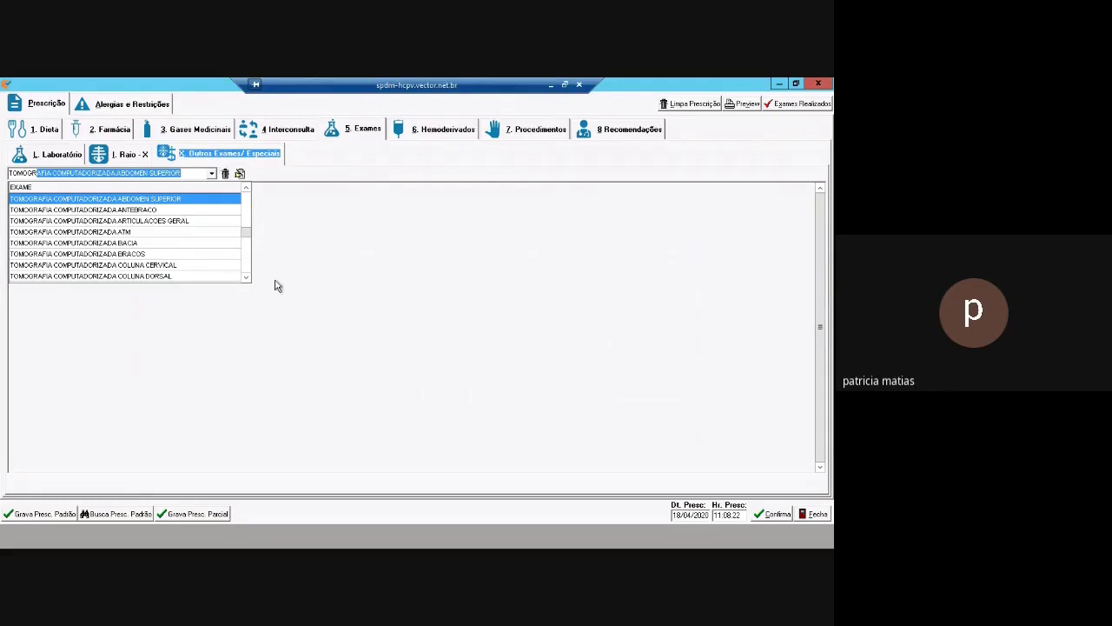
Request a Tomografia Computadorizada Braços with a saved justification, then show the Farmácia medication list
click(246, 277)
click(246, 278)
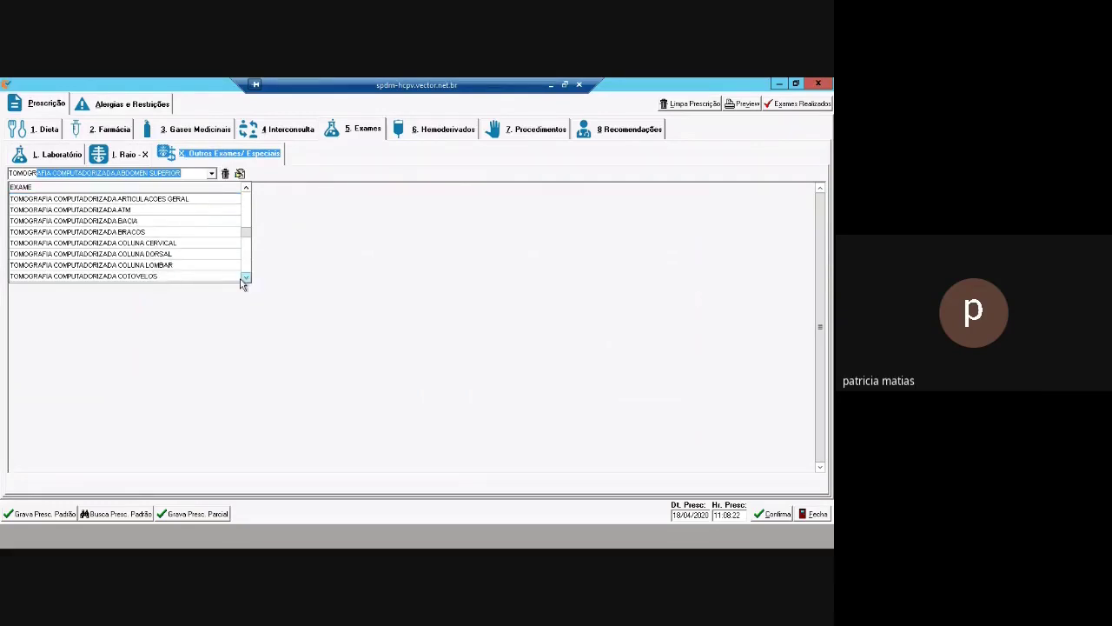
click(171, 233)
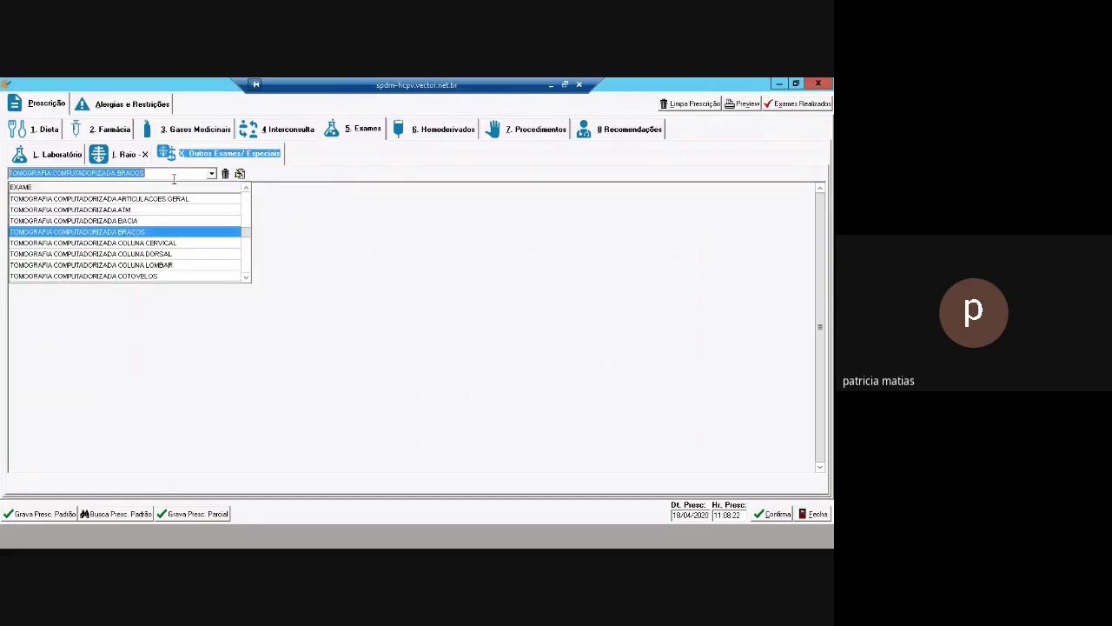
click(174, 178)
text(FGFGDFGFDGFGGFD)
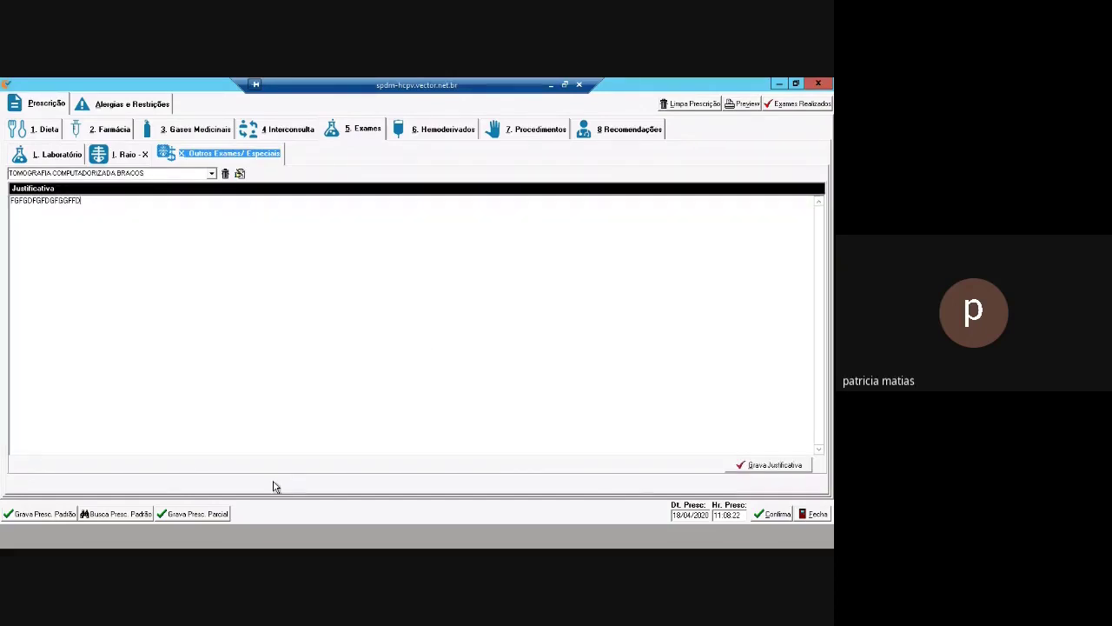
click(772, 466)
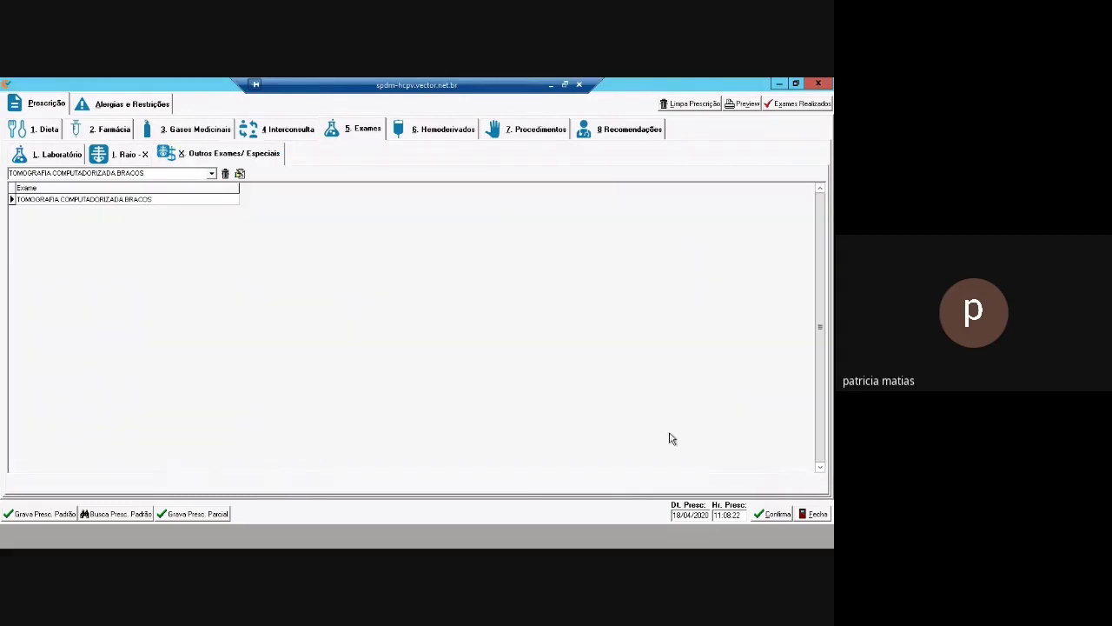
click(45, 129)
click(111, 130)
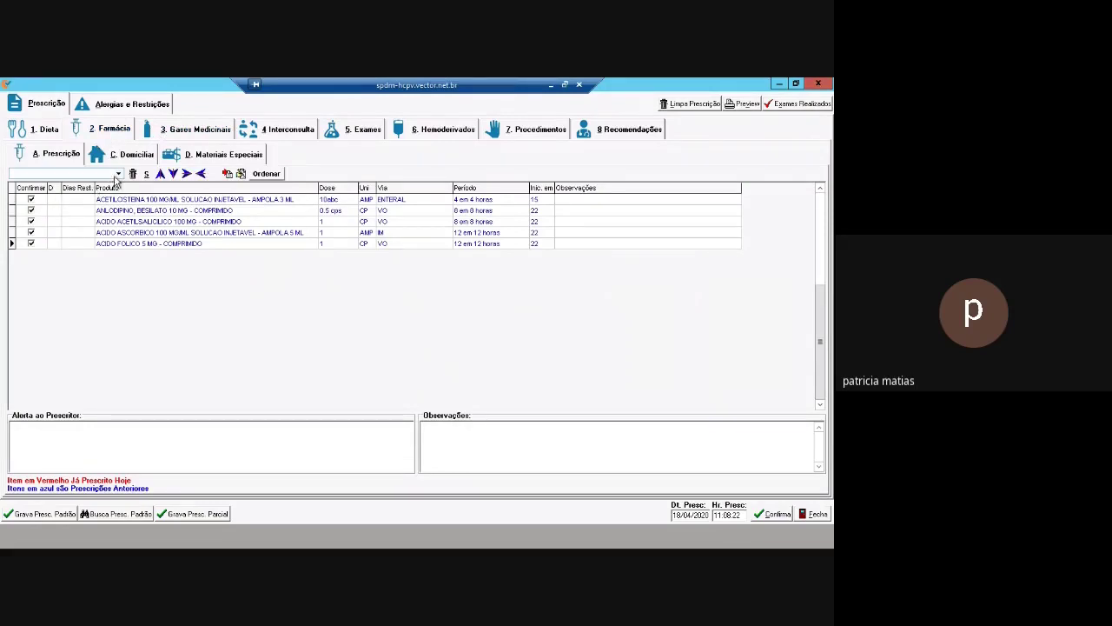
Add ACICLOVIR 200 MG - COMPRIMIDO, completing the controlled antibiotic information with the disease filled in
click(119, 173)
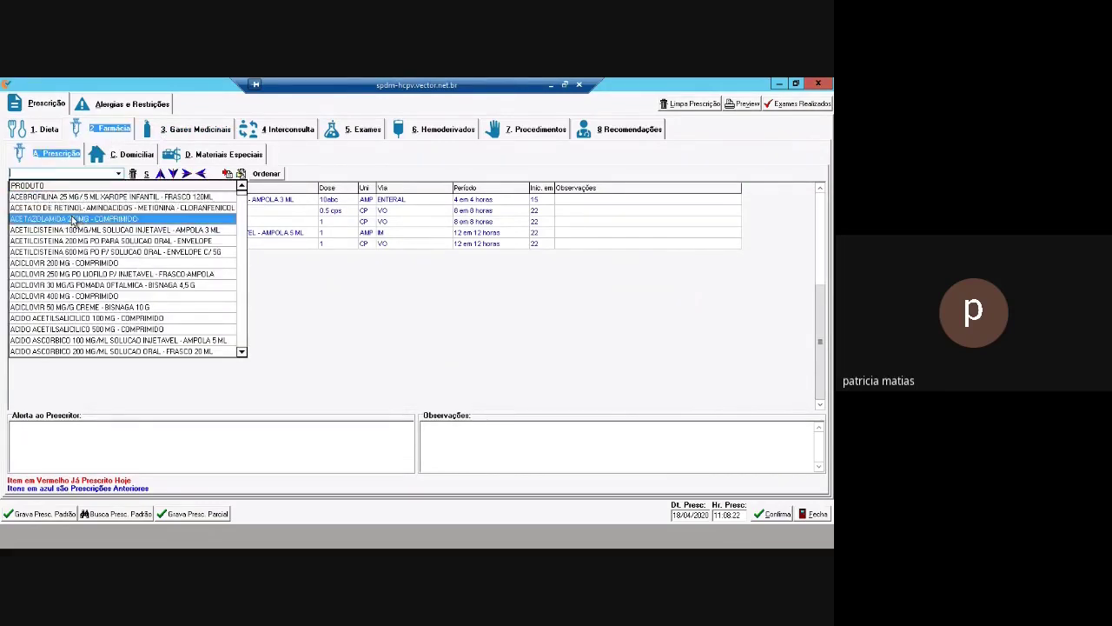
click(72, 263)
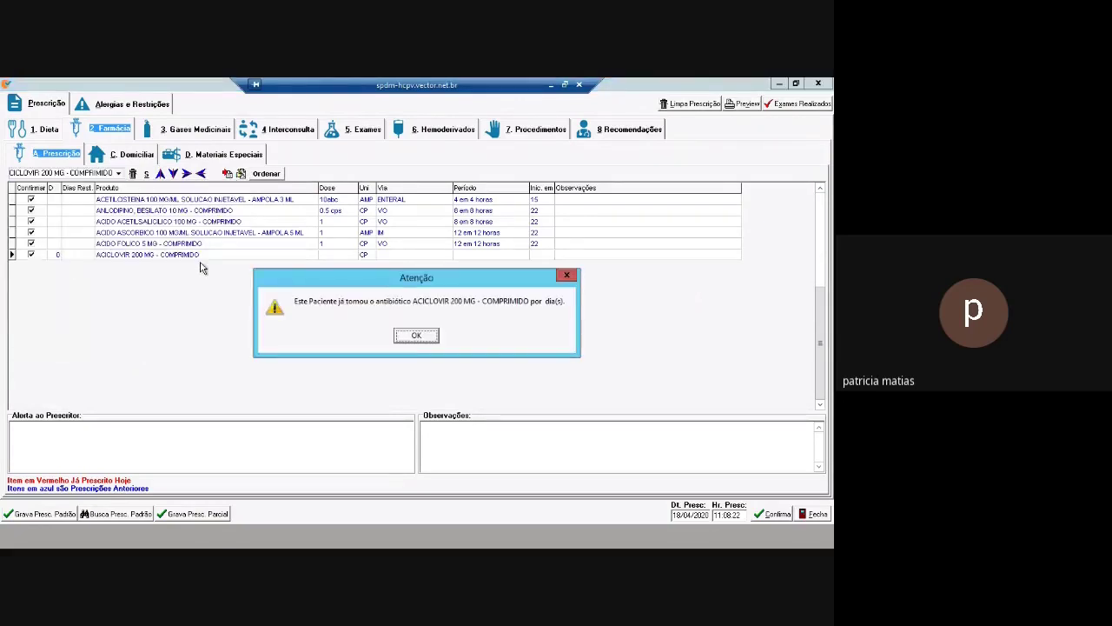
click(417, 336)
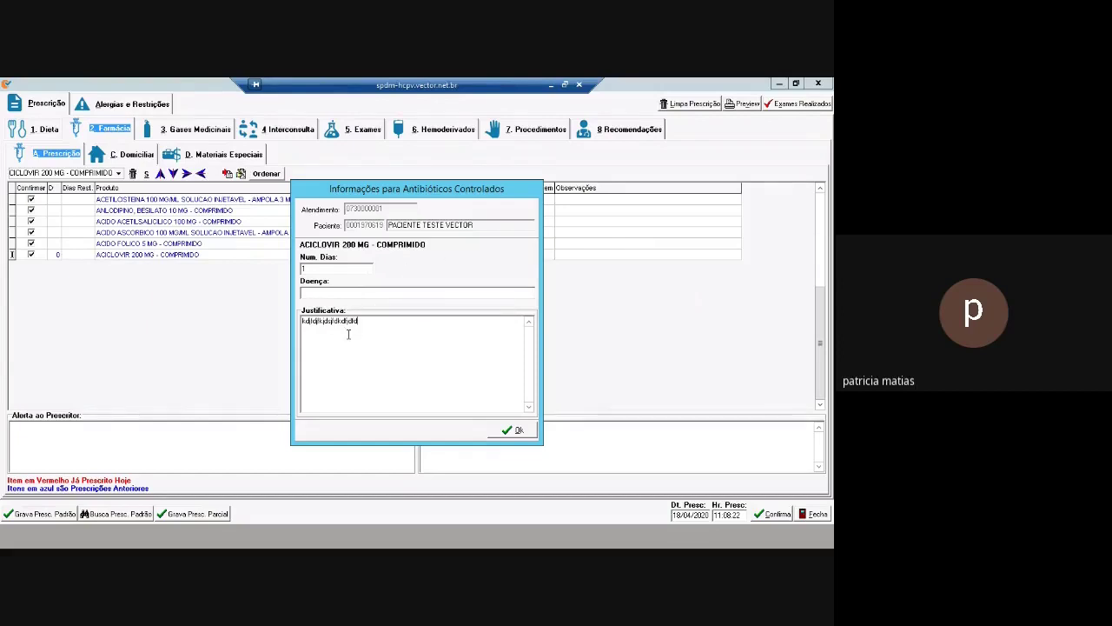
click(516, 430)
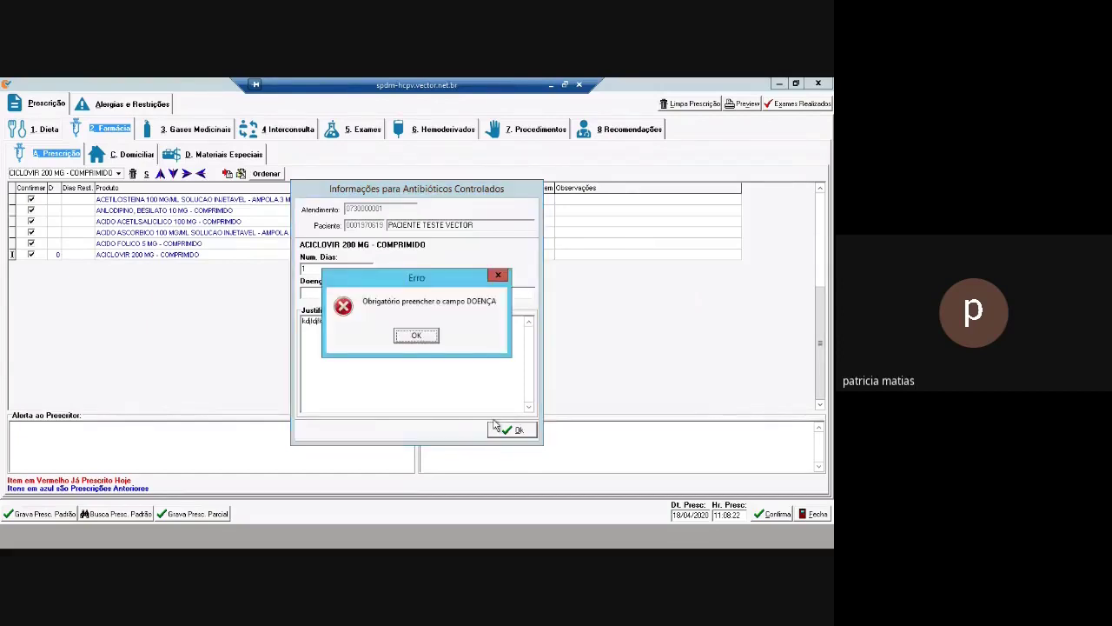
click(419, 336)
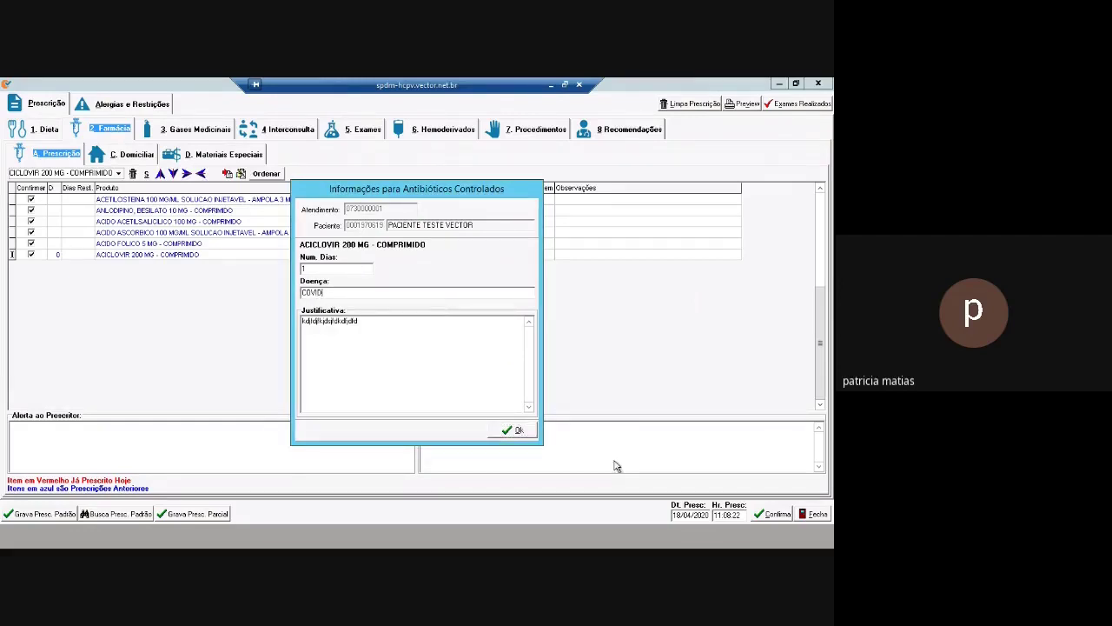
click(516, 430)
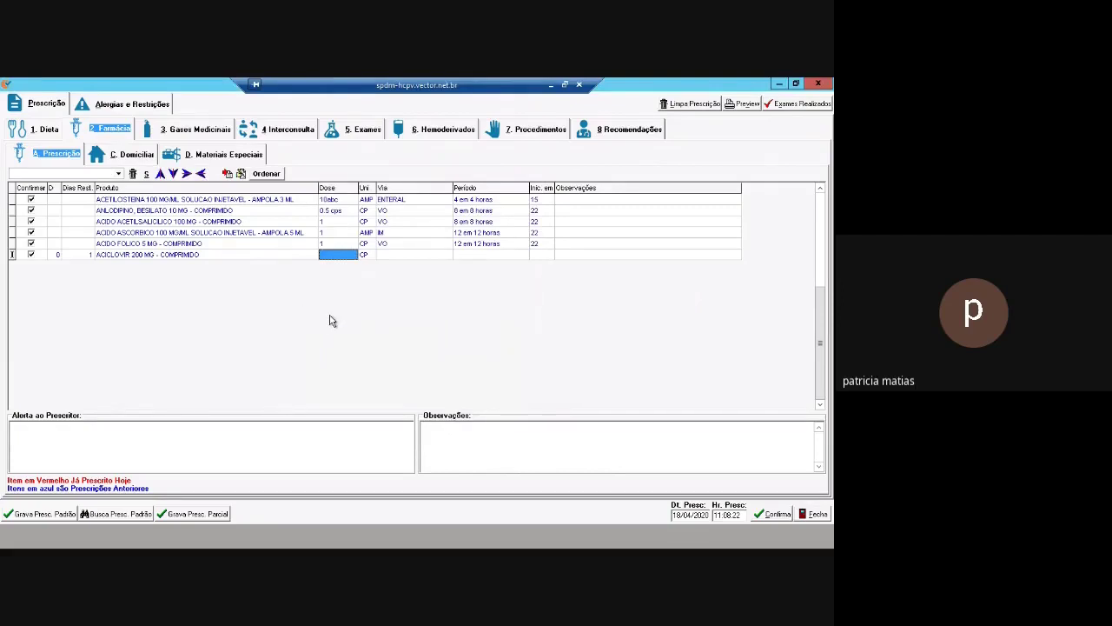
Set Aciclovir to dose 1, route VO, every 12 hours, starting at 22
text(1)
key(Tab)
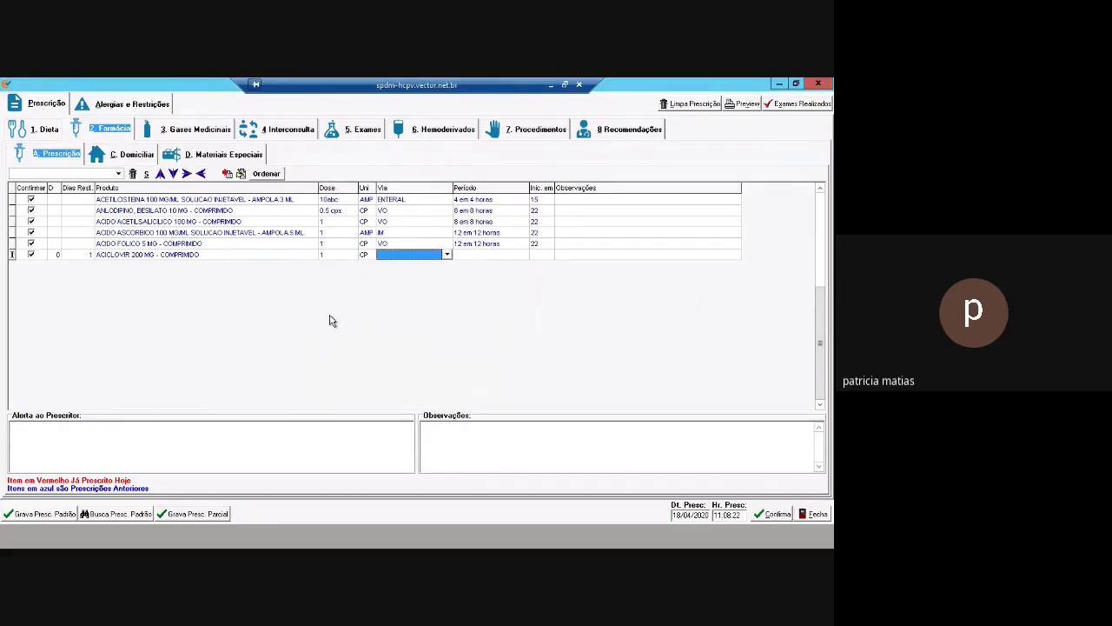
text(vo)
key(Tab)
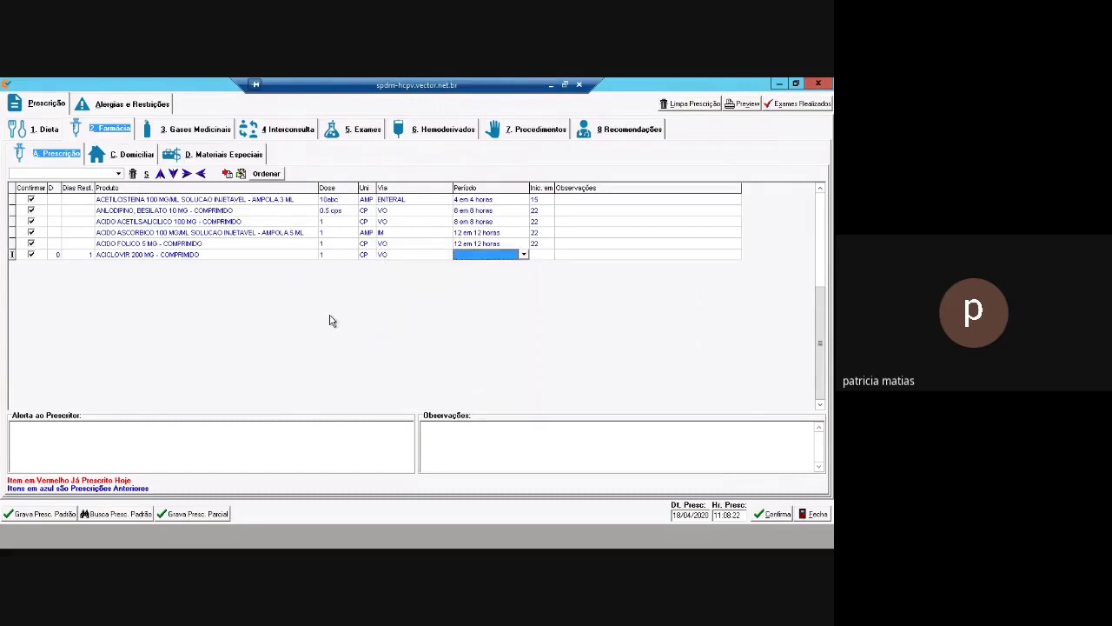
click(523, 255)
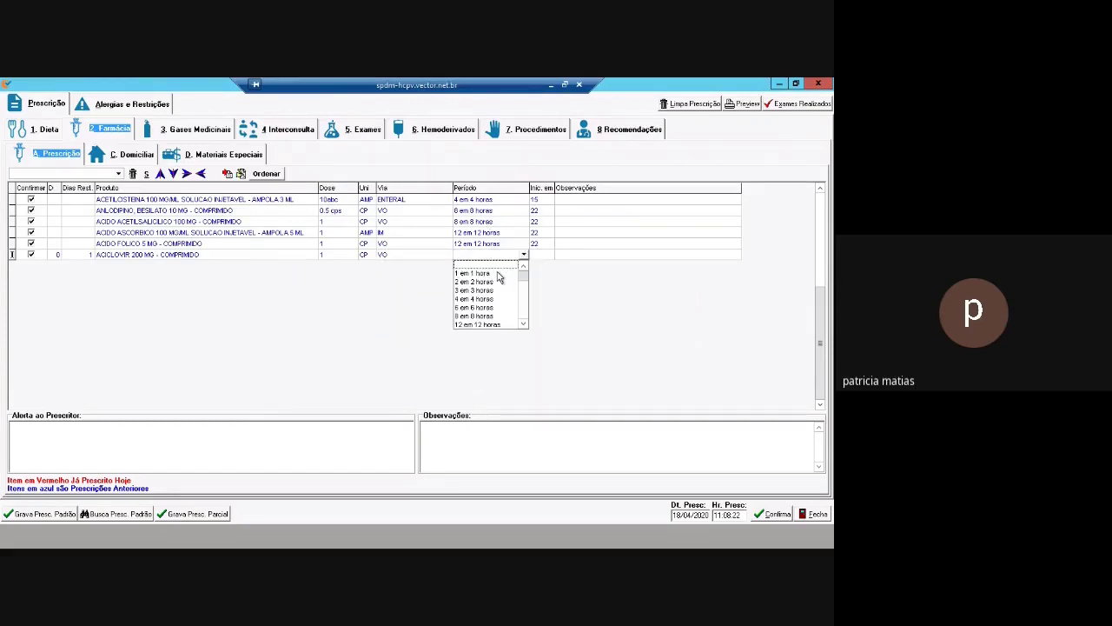
click(490, 325)
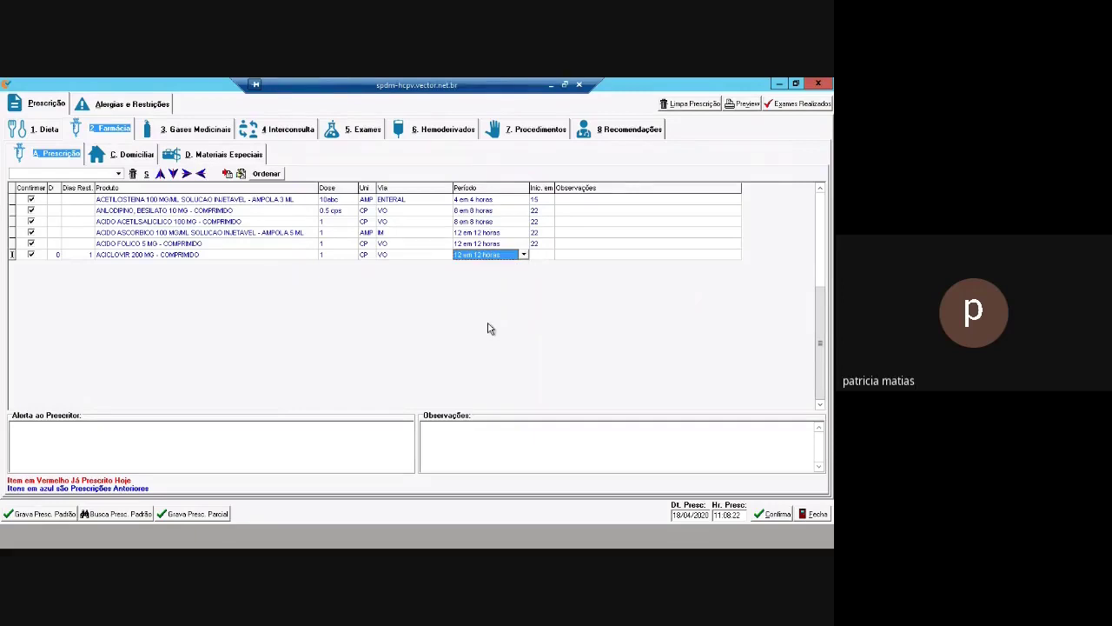
key(Tab)
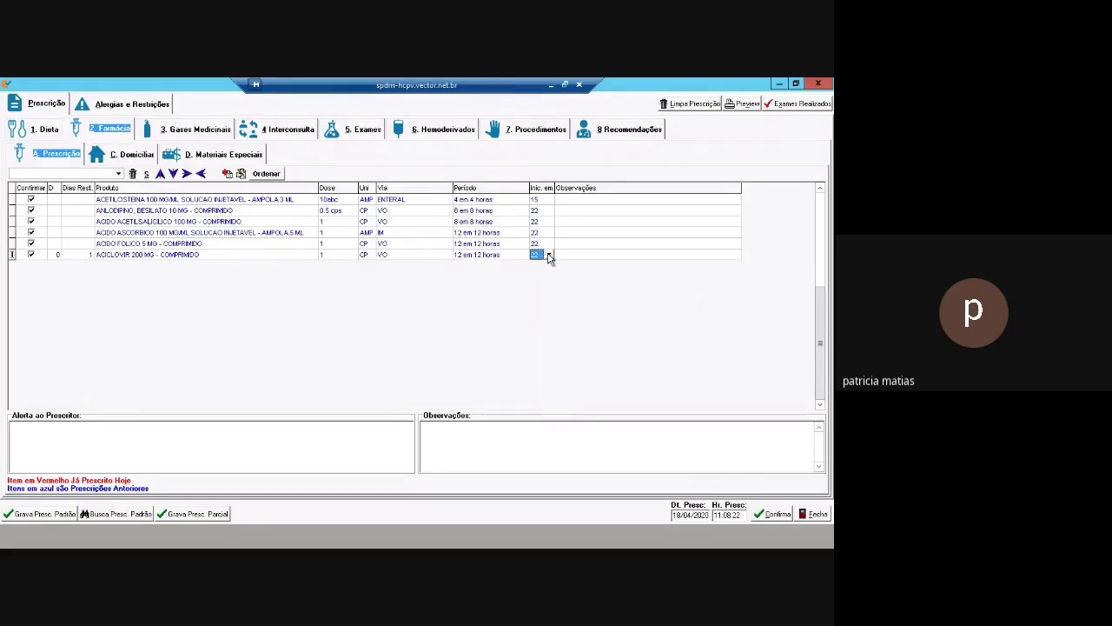
text(21)
click(537, 256)
click(549, 255)
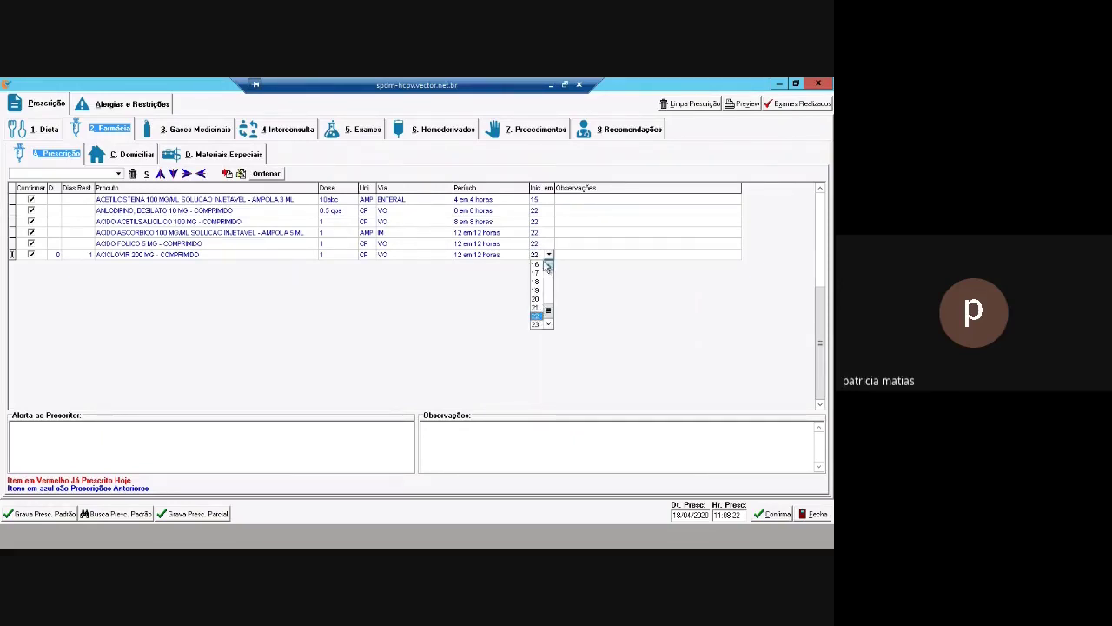
click(550, 255)
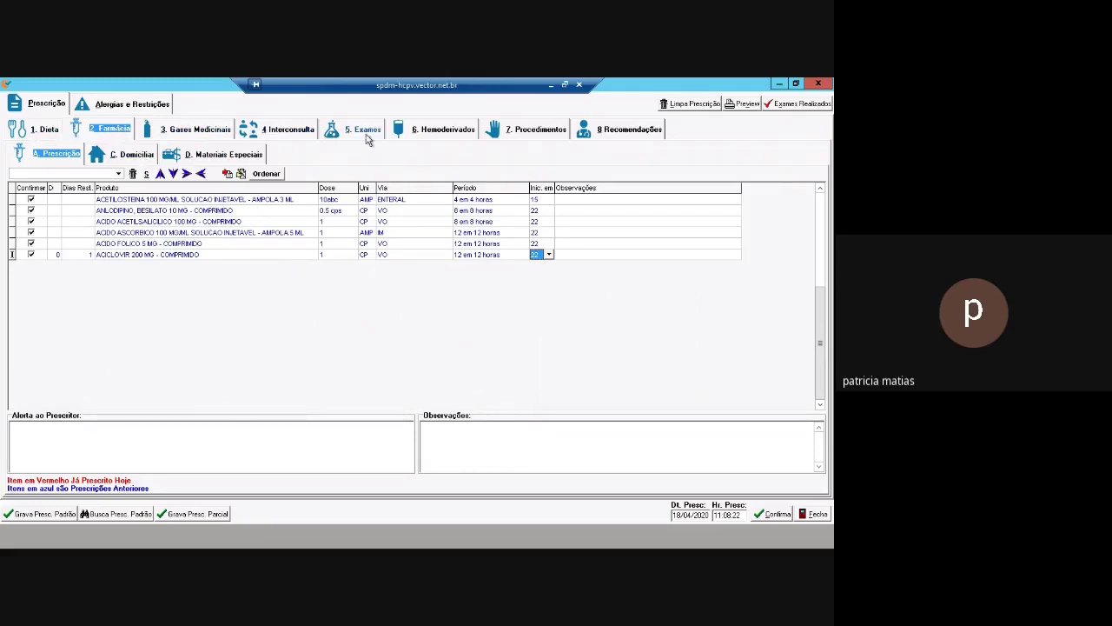
click(152, 107)
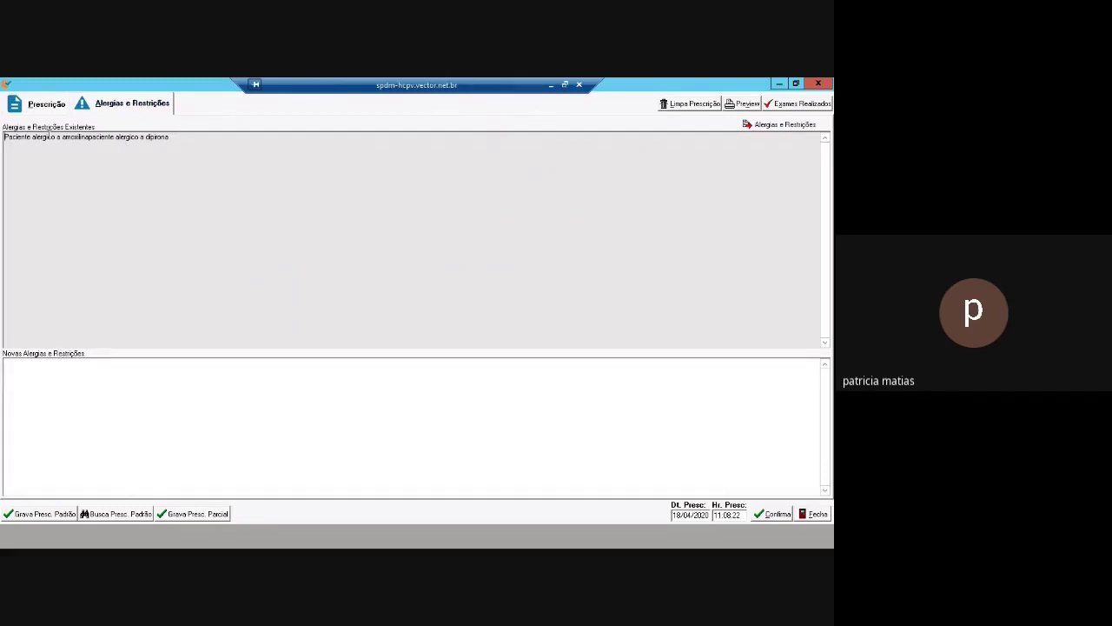
click(46, 105)
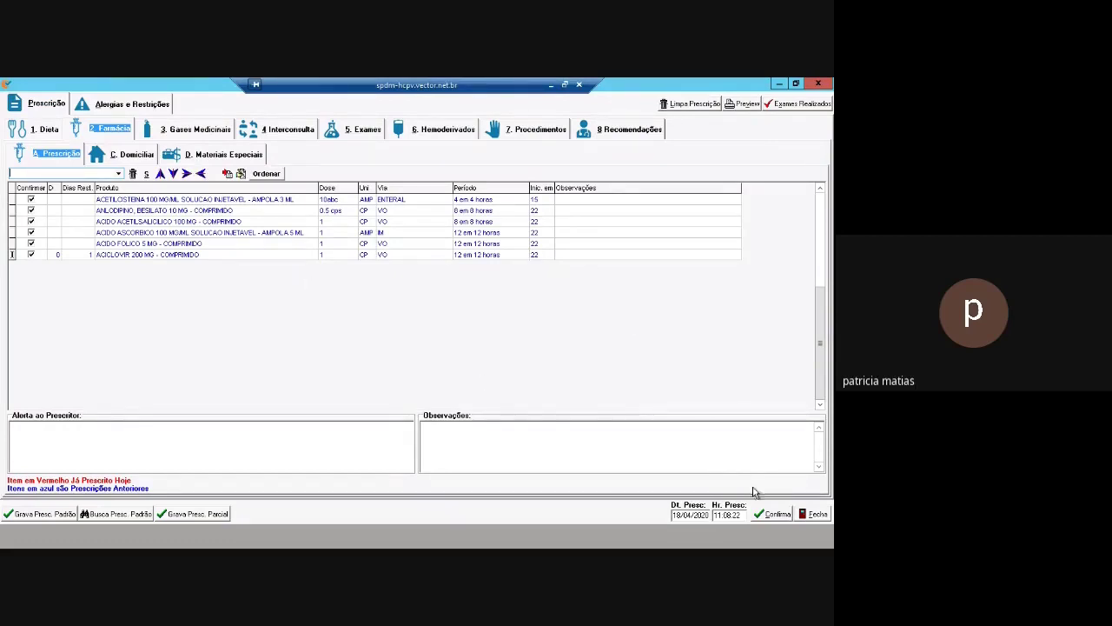
Begin confirming the prescription, enter the password, and decline abandoning the changes
click(772, 514)
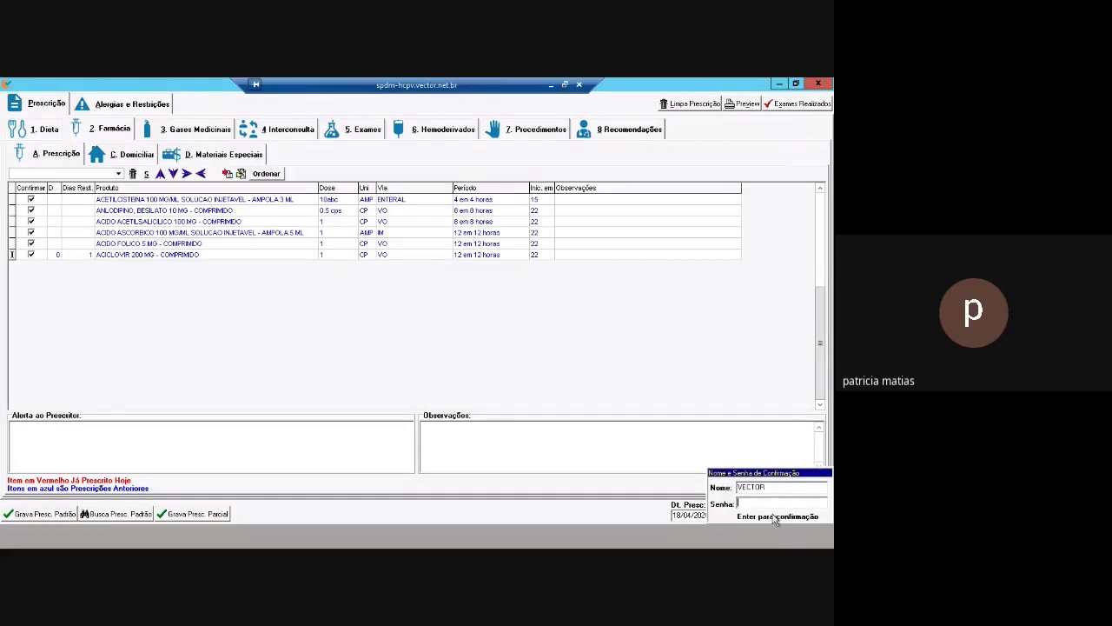
text(*****)
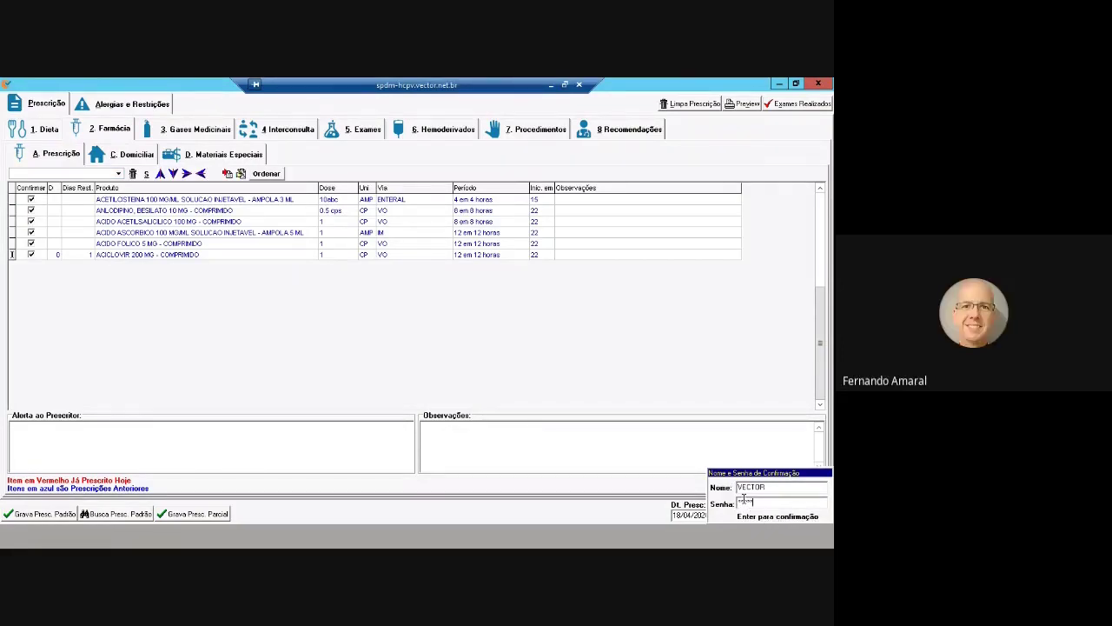
key(Escape)
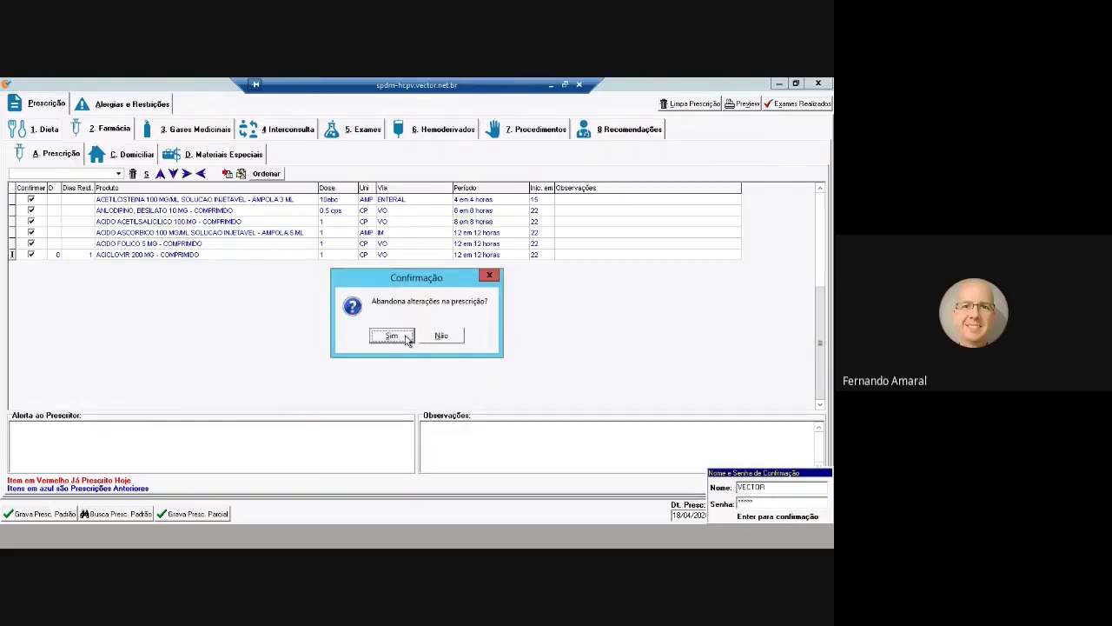
click(492, 277)
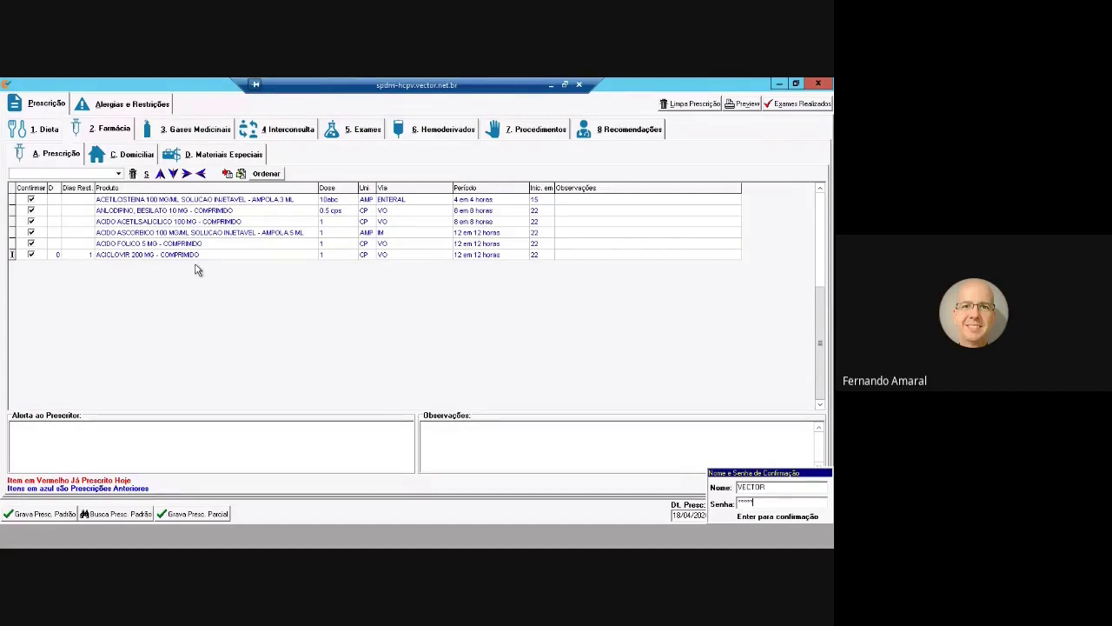
Add the recommendation note 'medico pode prescrever aqui' and return to the Farmácia list
click(624, 128)
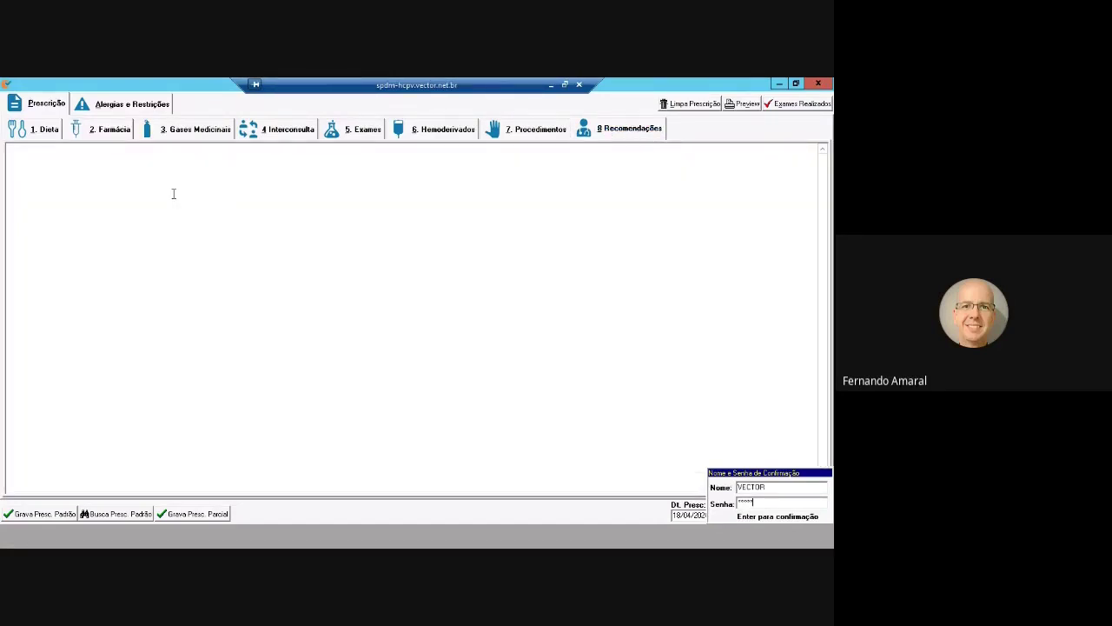
key(Return)
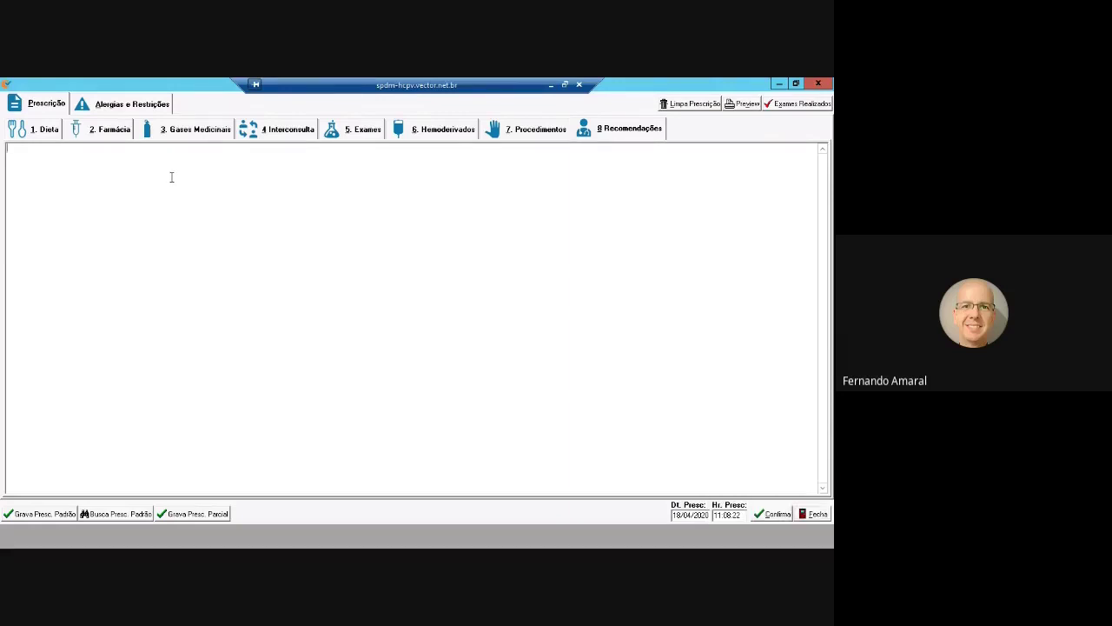
text(medico pode prescrever aqui)
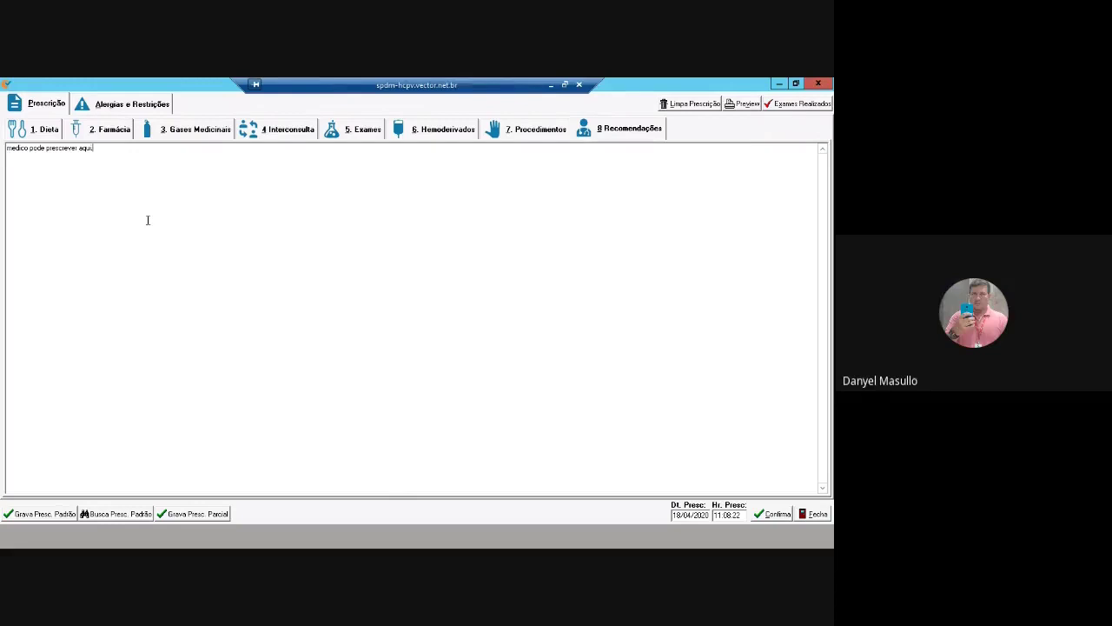
click(113, 130)
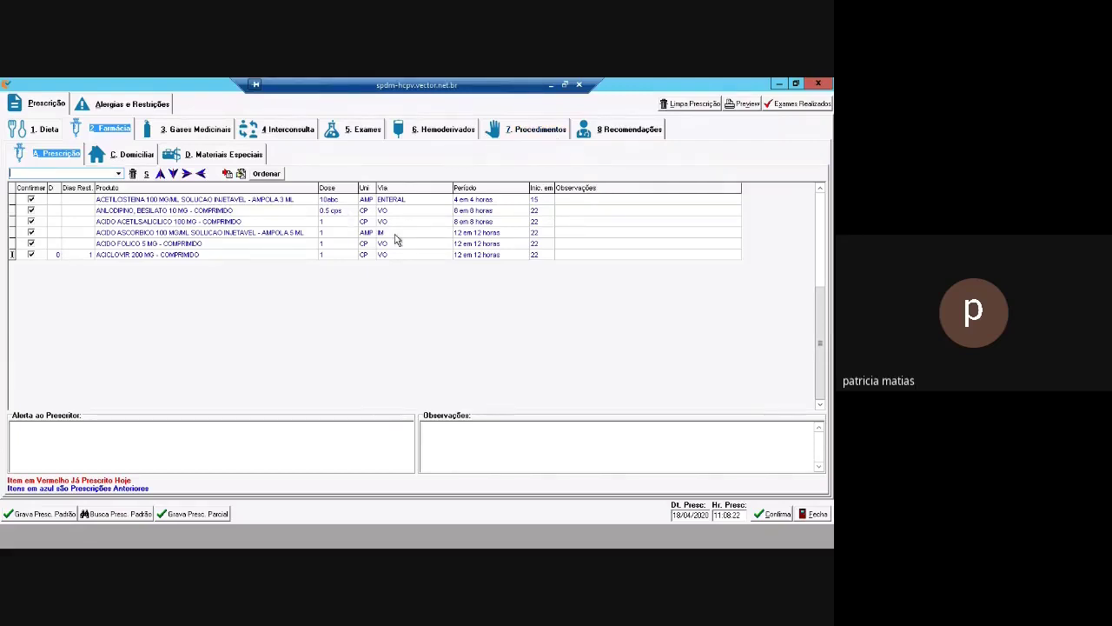
Confirm with the password, accept today's date, approve saving, and acknowledge the success message
click(780, 515)
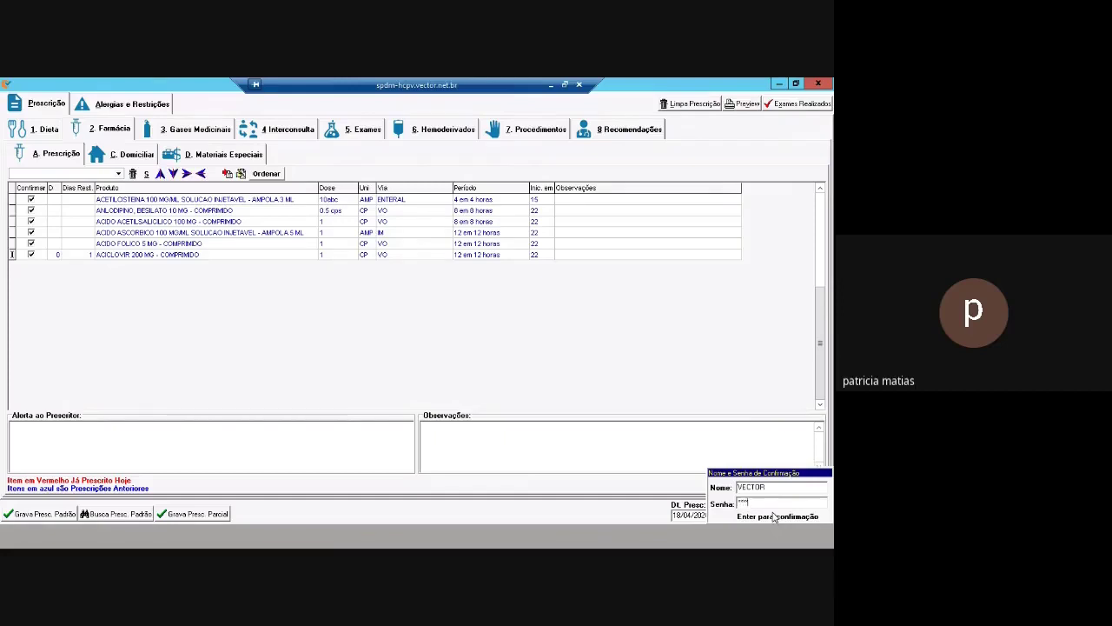
key(Return)
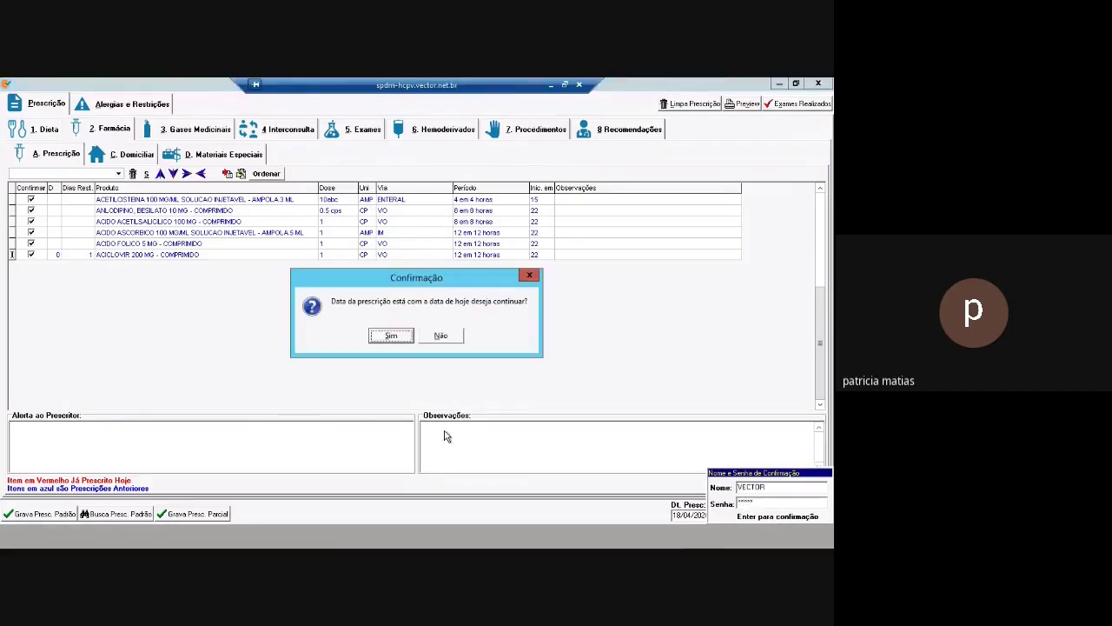
click(392, 336)
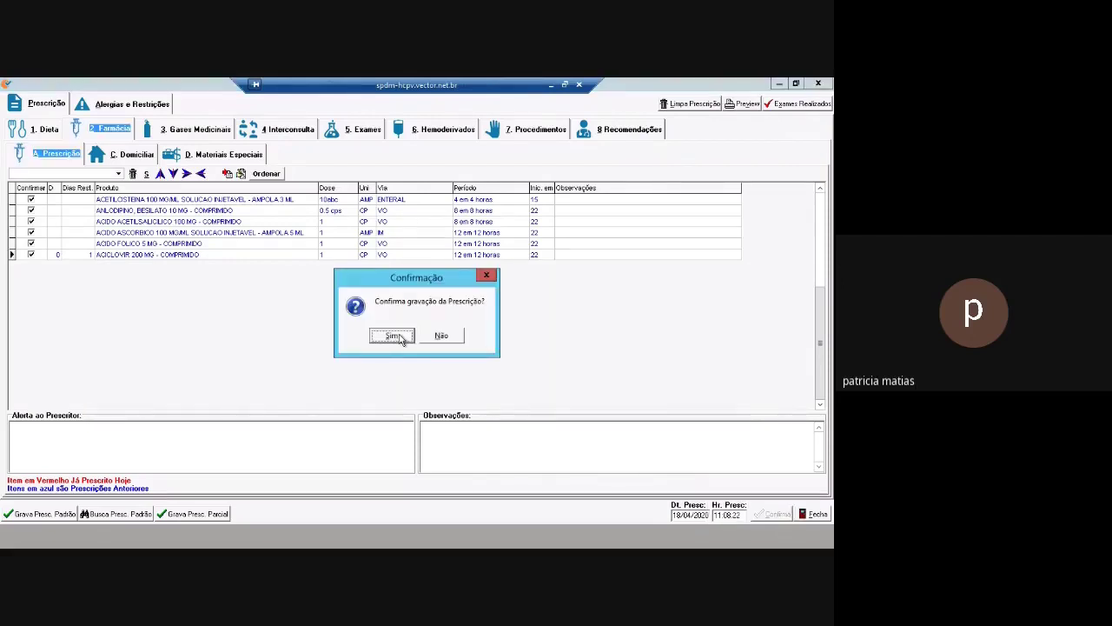
click(393, 336)
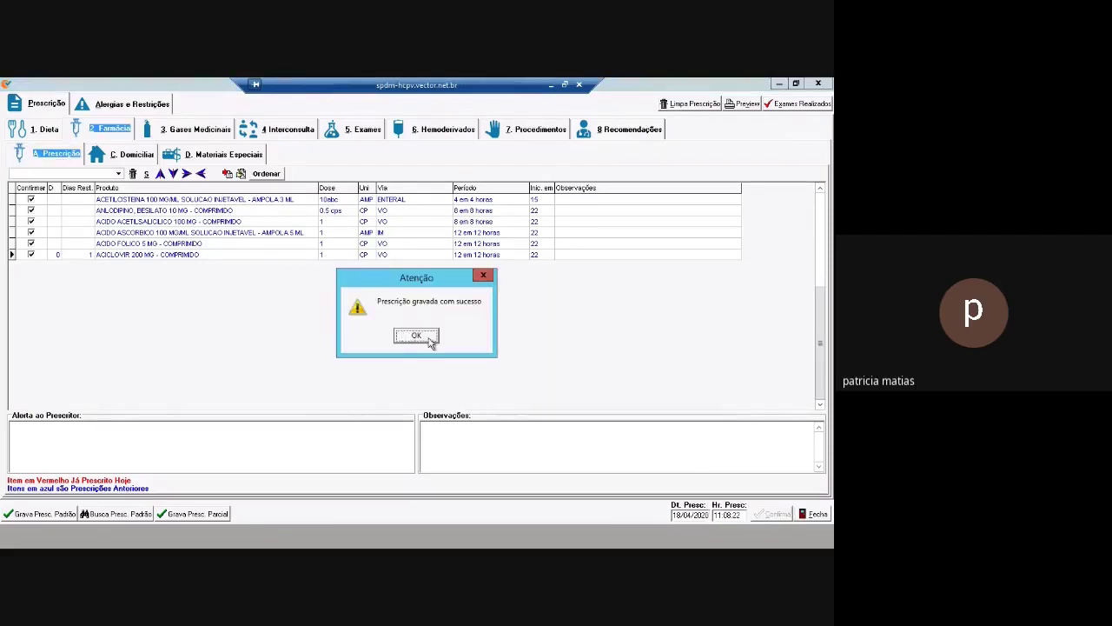
click(432, 344)
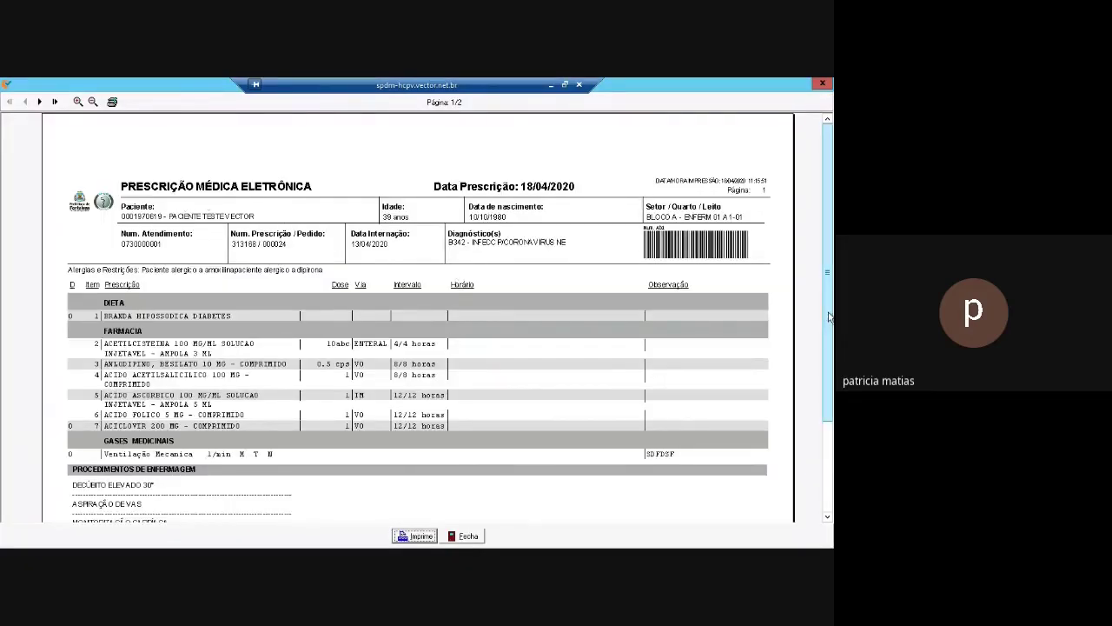
Scroll through the electronic prescription report preview and close it
scroll(832, 351, down, 1)
scroll(832, 350, down, 3)
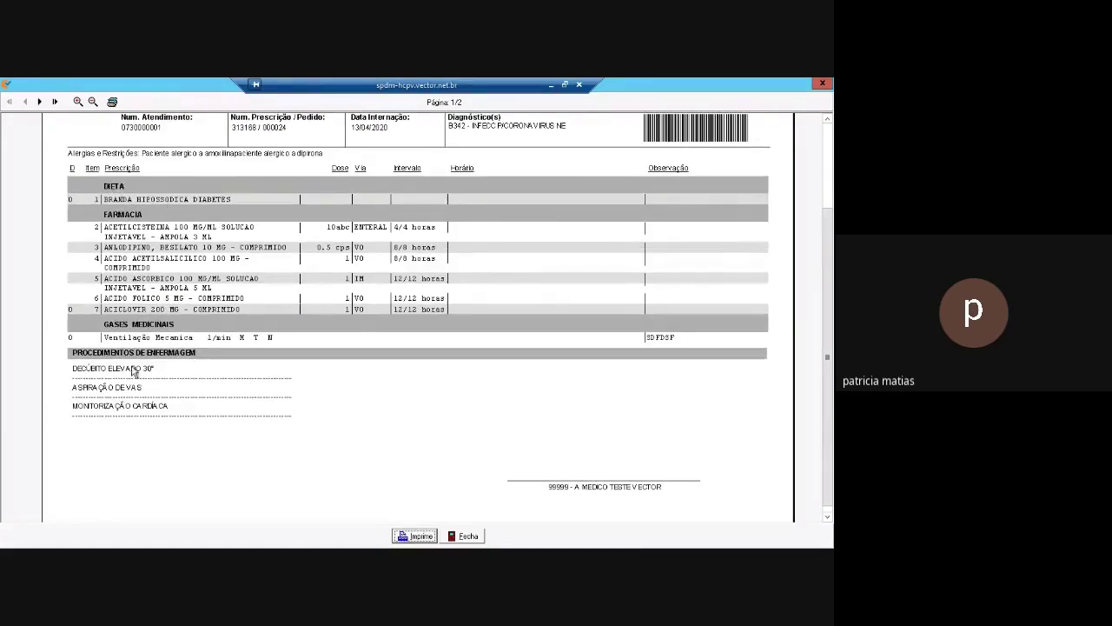
click(467, 536)
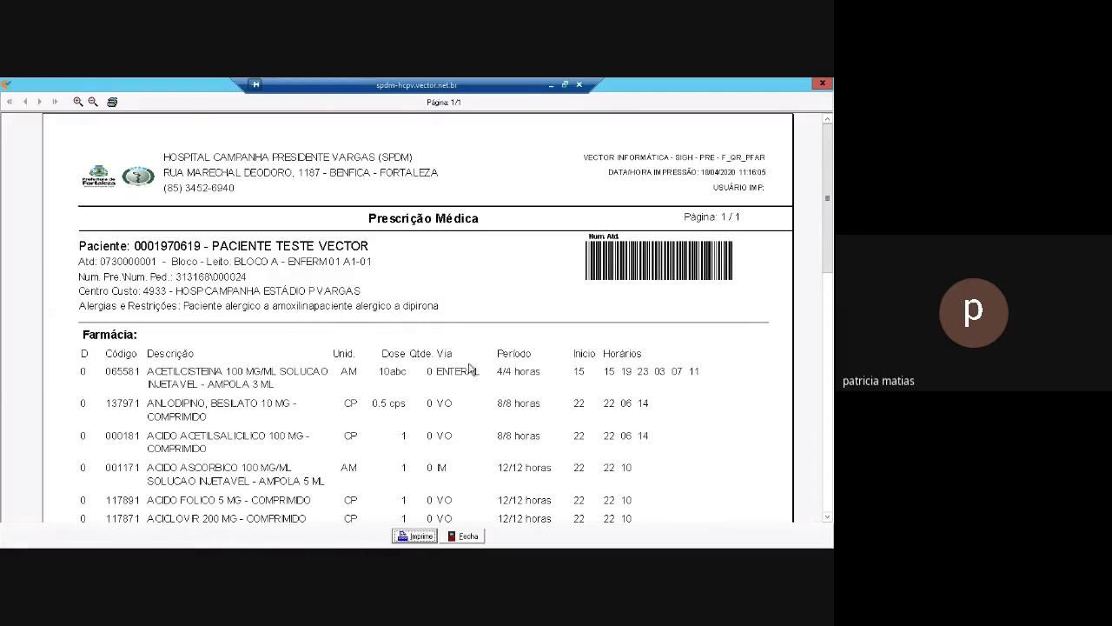
Close the pharmacy, other exams and laboratory exams report previews
click(467, 536)
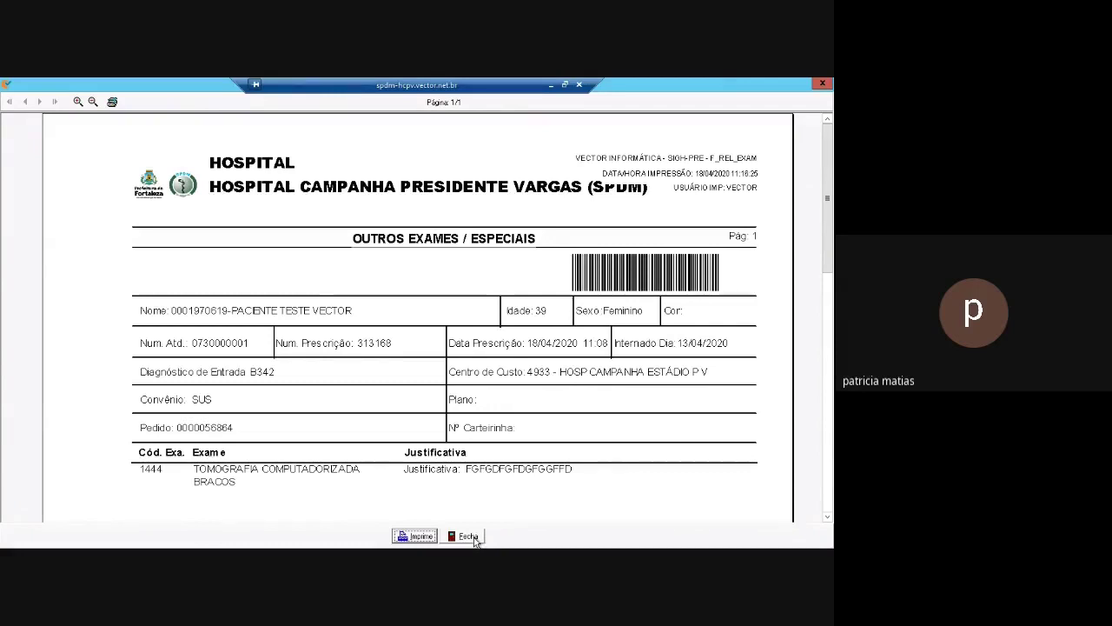
click(474, 538)
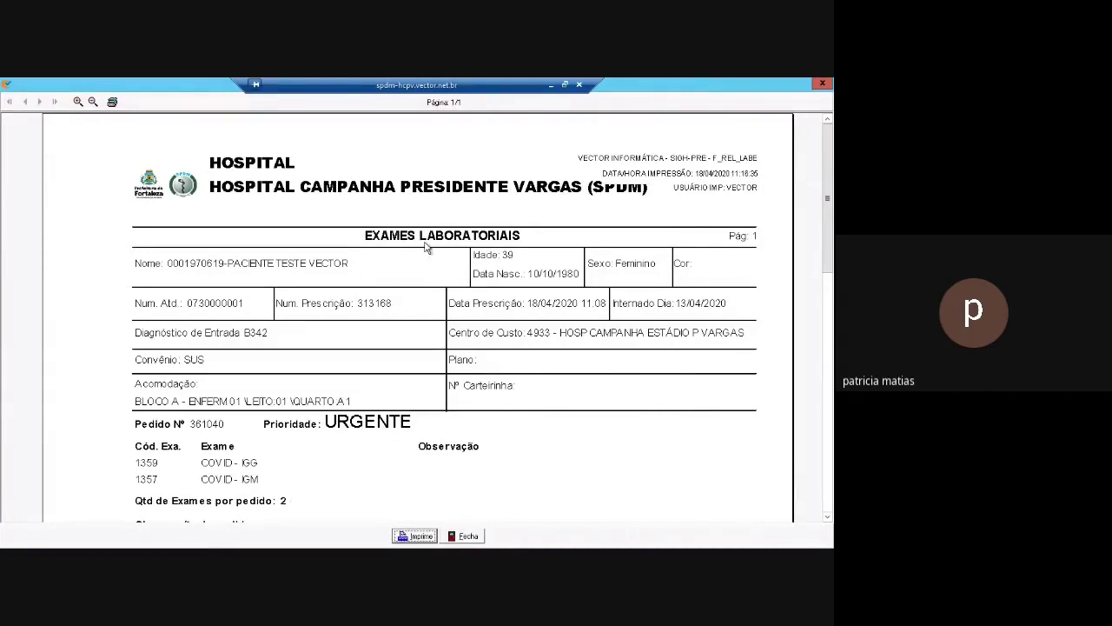
click(468, 537)
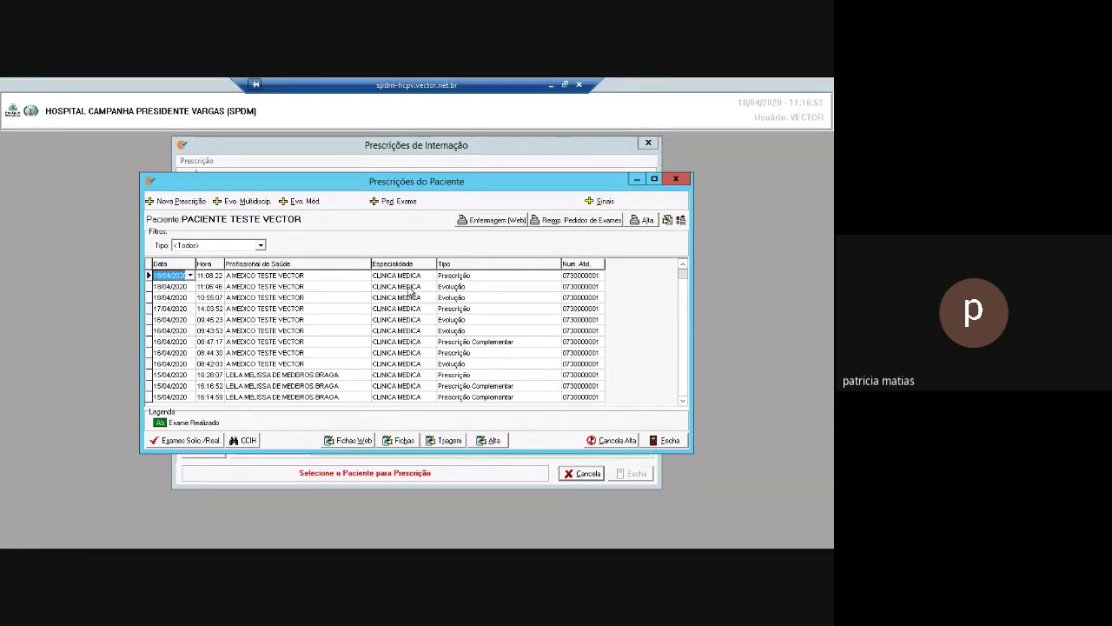
Open the 18/04/2020 11:06 Evolução Médica entry and close its report preview
click(408, 289)
double_click(411, 289)
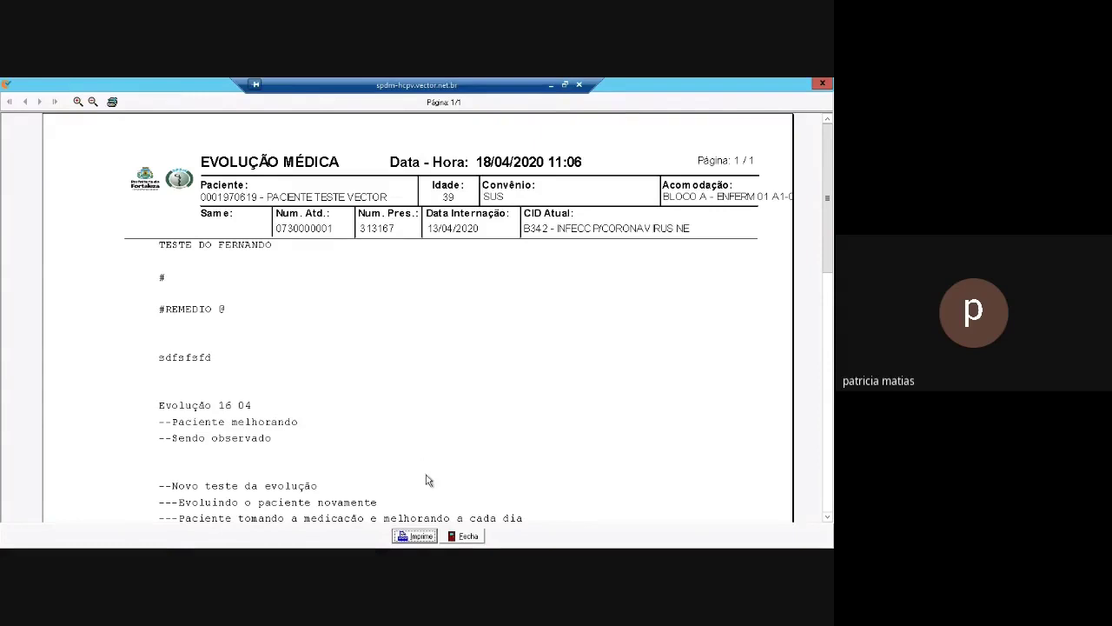
click(469, 537)
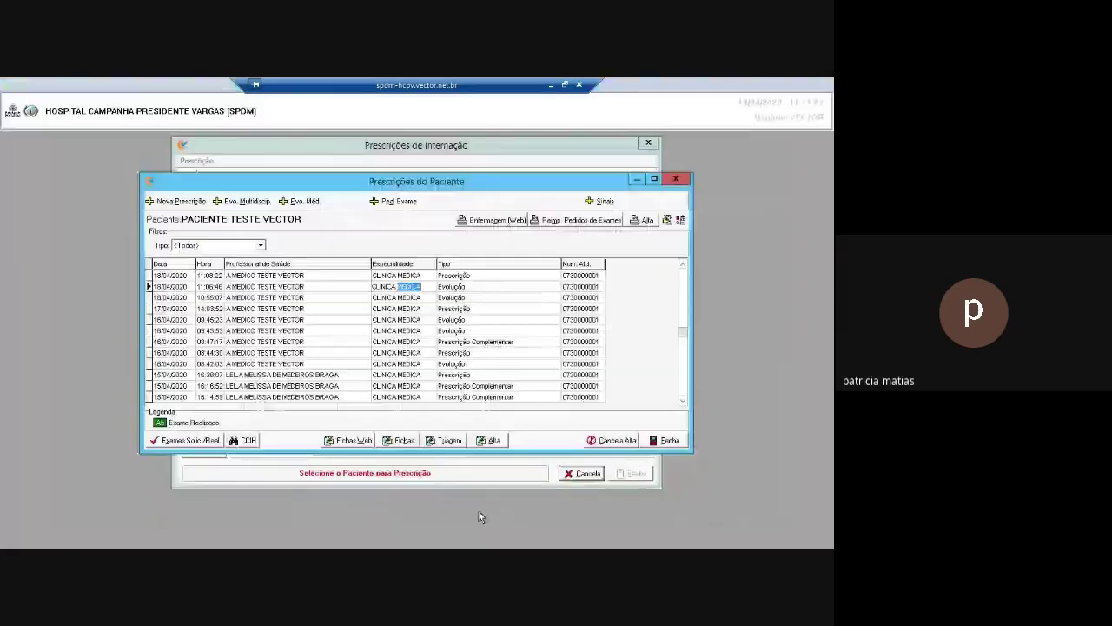